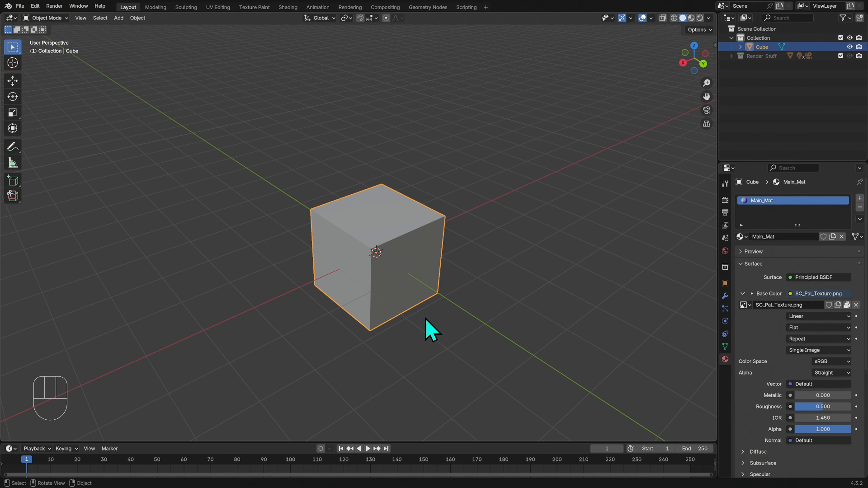
Raise the cube's bottom face about 1.79 m along Z to turn the cube into a thin seat slab
key(Tab)
middle_drag(432, 333, 392, 286)
click(407, 297)
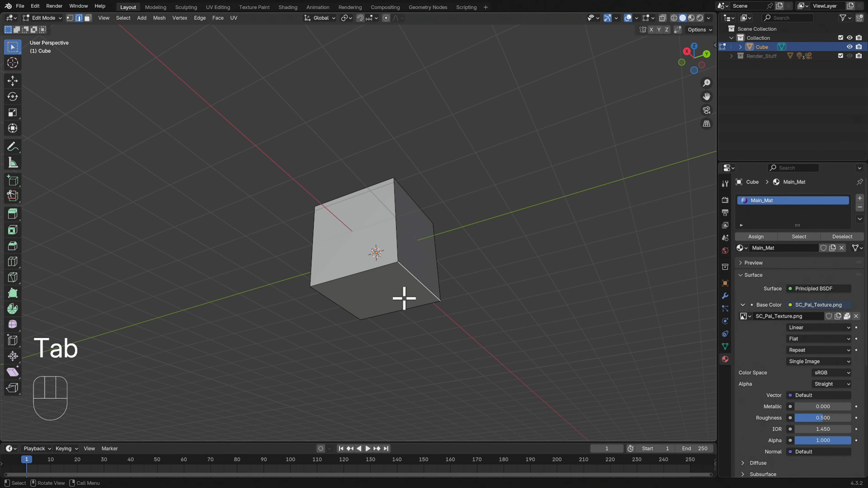
key(3)
click(441, 296)
middle_drag(453, 296, 482, 318)
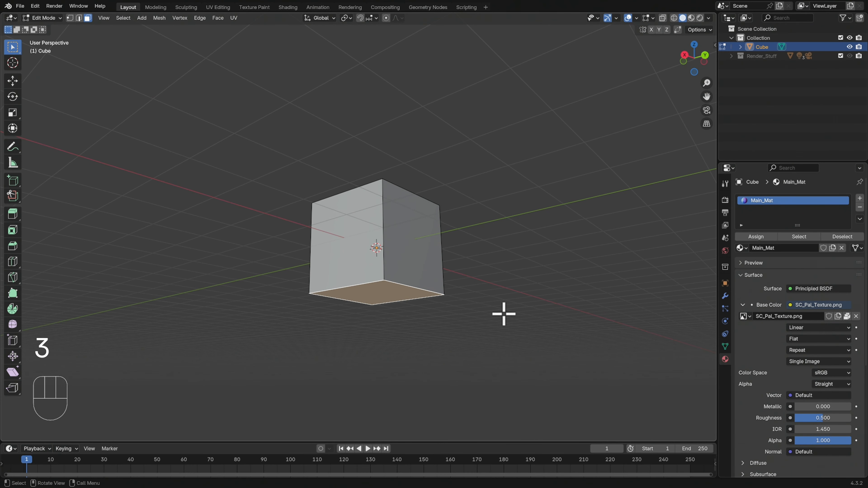
key(g)
key(z)
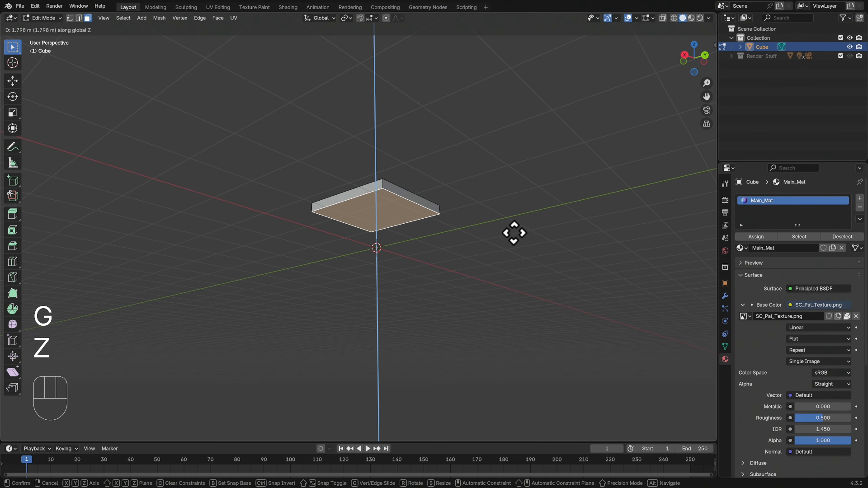
click(509, 241)
middle_drag(509, 240, 484, 270)
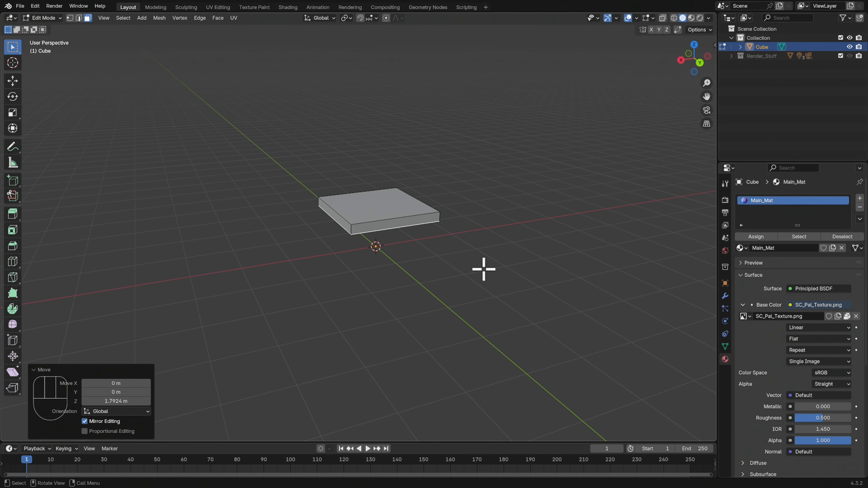
Return to Object Mode and add a second cube mesh at the world origin
key(Tab)
key(shift+a)
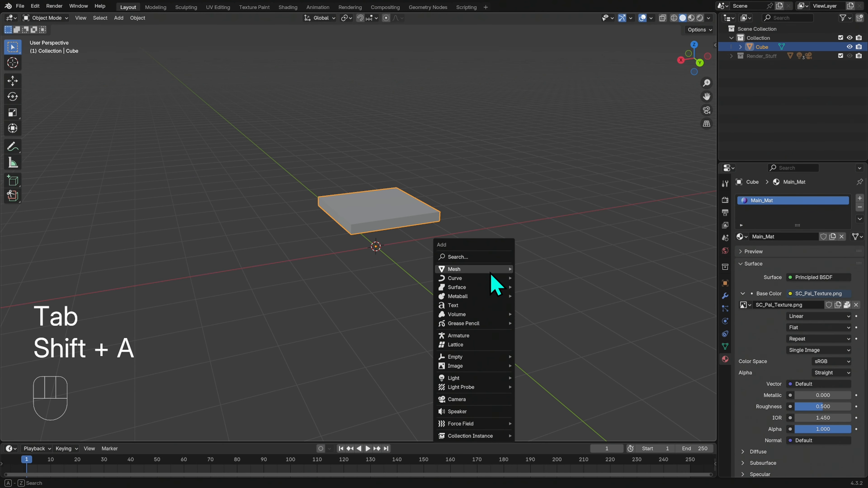
mouse_move(493, 270)
click(559, 279)
middle_drag(558, 278, 472, 287)
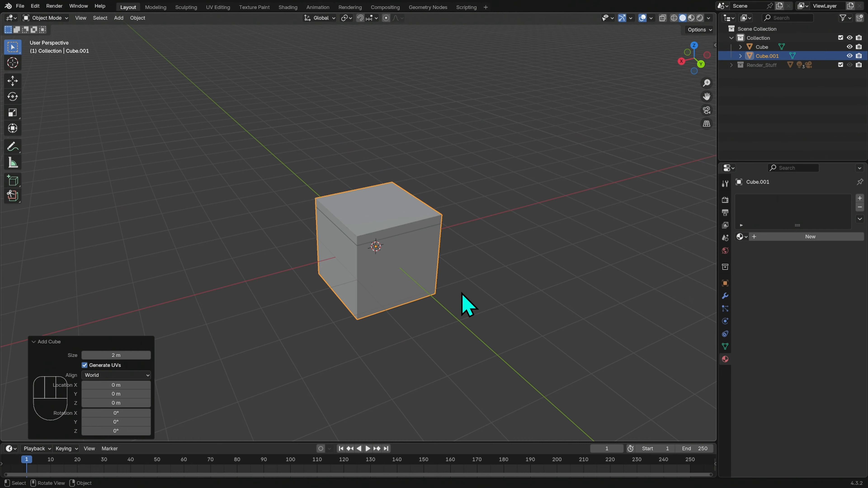
Scale the new cube's mesh to about 0.117 in X and Y only, keeping its height, to form a leg
key(Tab)
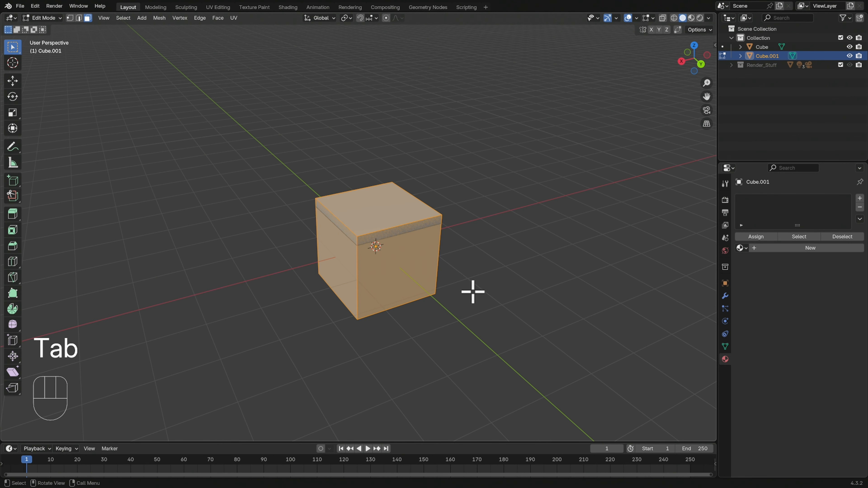
key(s)
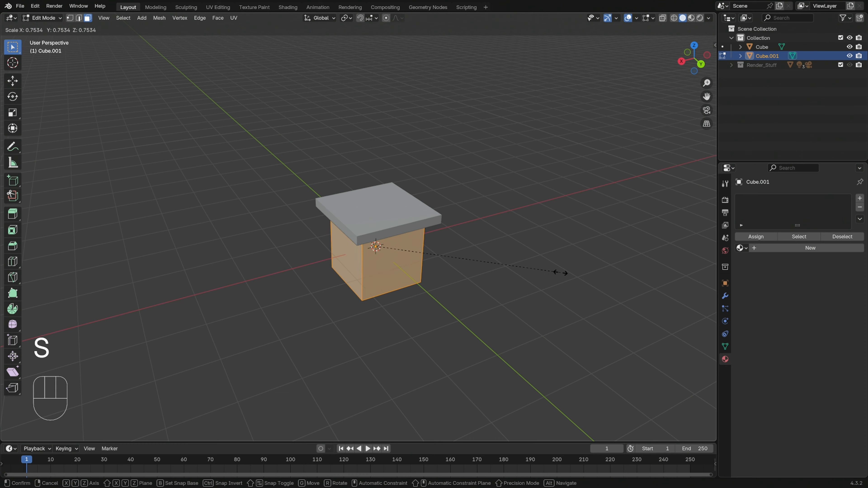
key(shift+z)
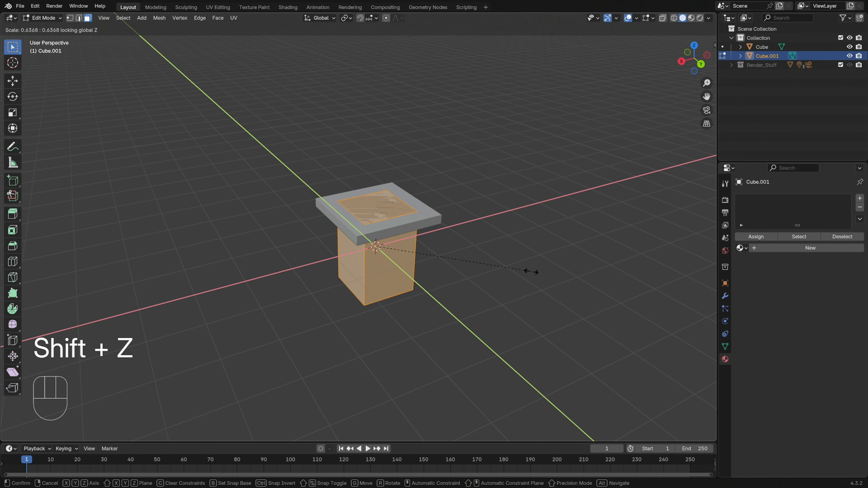
click(404, 252)
middle_drag(430, 242, 561, 205)
middle_drag(495, 276, 499, 275)
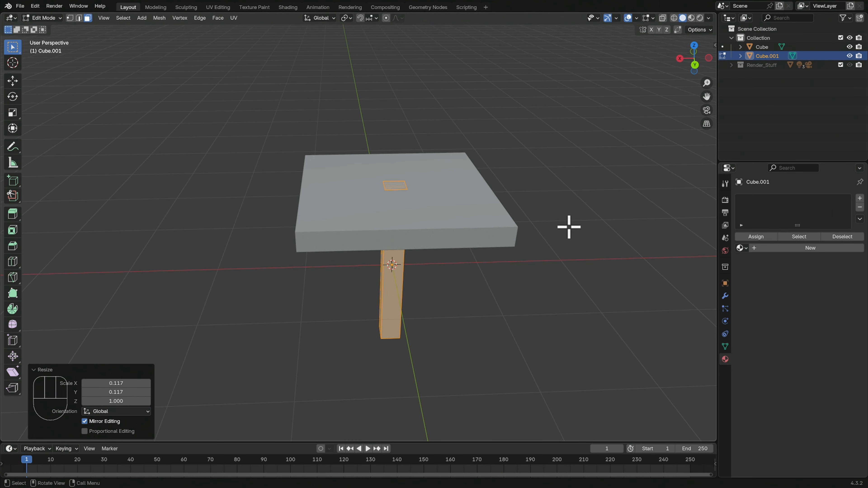
click(694, 65)
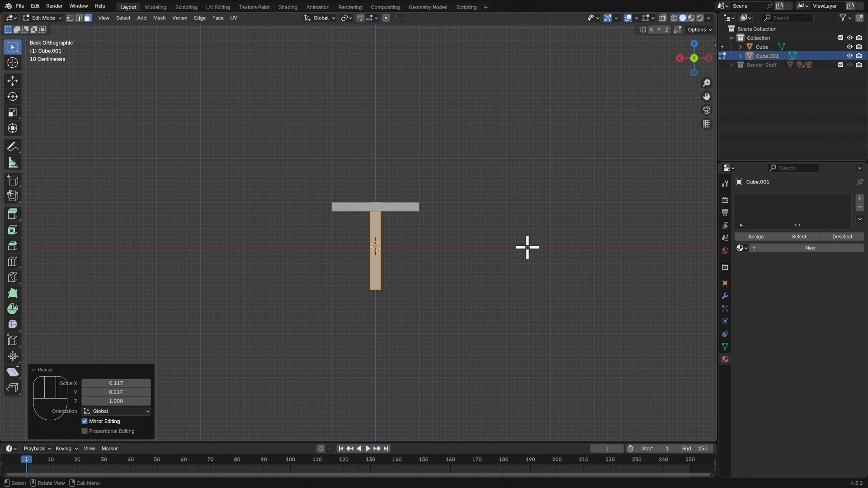
key(g)
key(y)
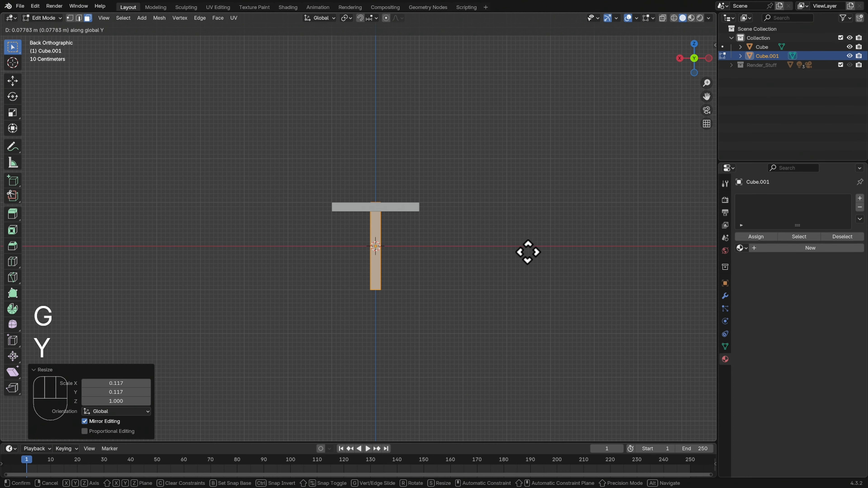
key(g)
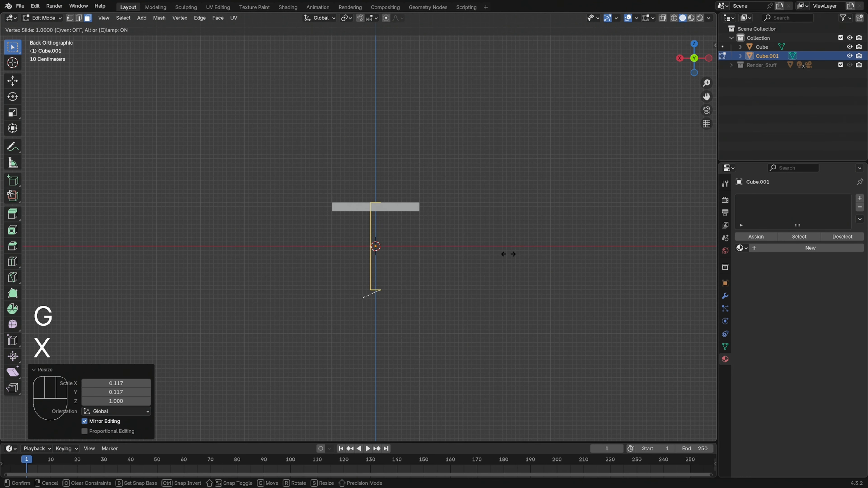
click(525, 257)
mouse_move(531, 262)
middle_down()
mouse_move(534, 285)
mouse_move(517, 282)
mouse_move(542, 274)
middle_up()
key(ctrl+z)
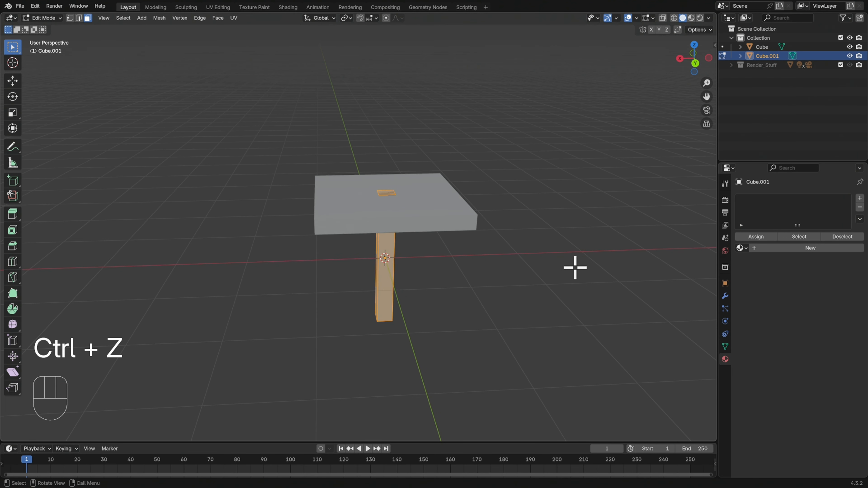
Move the leg about 0.85 m along X and about 0.87 m along Y to a corner of the seat
key(g)
key(x)
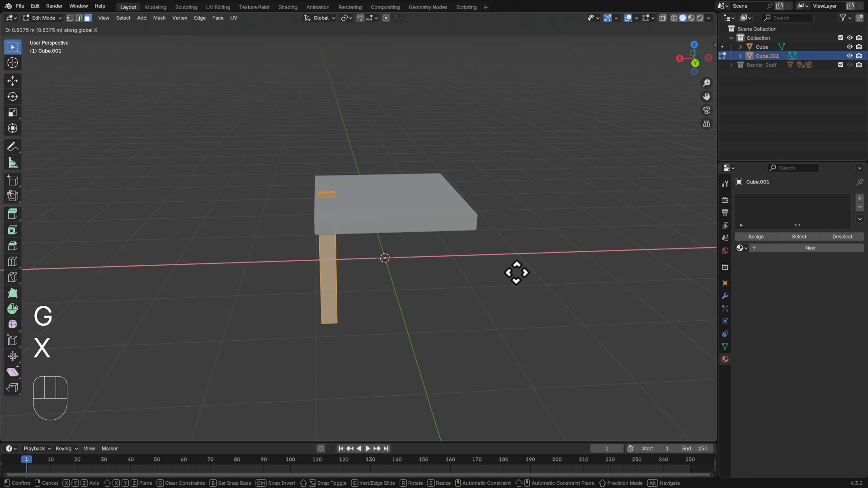
click(515, 273)
middle_drag(525, 237, 521, 295)
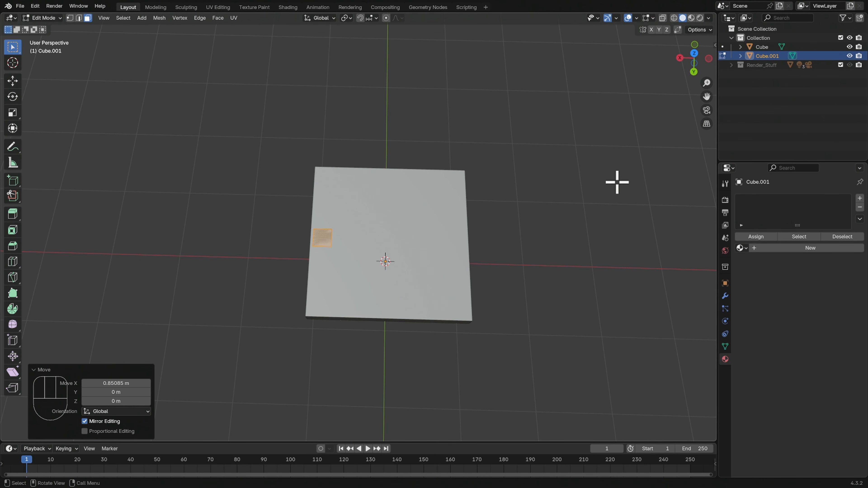
click(680, 58)
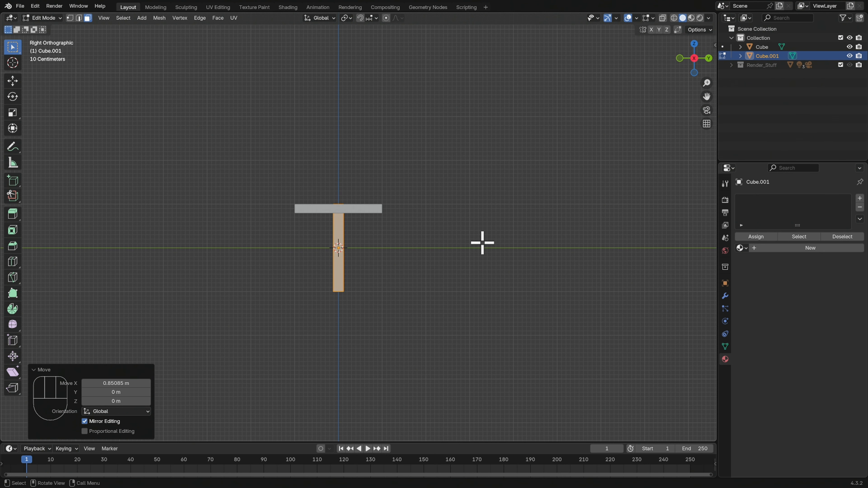
key(g)
key(y)
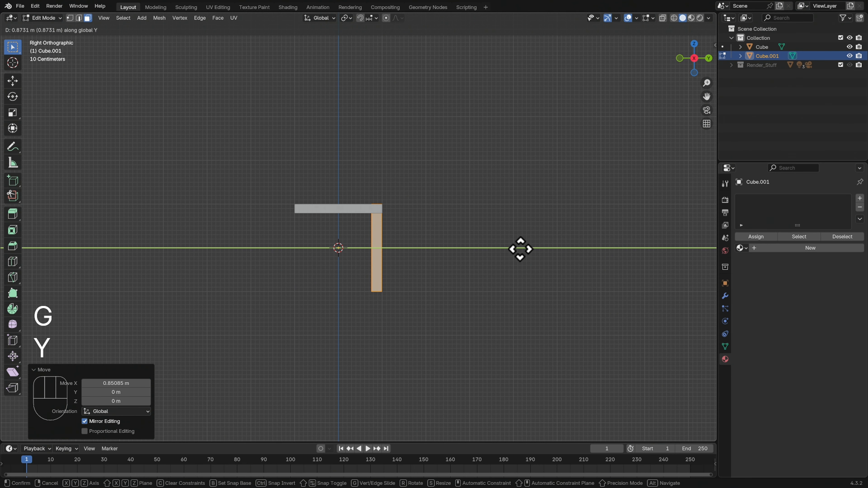
click(520, 250)
mouse_move(496, 241)
middle_down()
mouse_move(445, 261)
mouse_move(445, 250)
mouse_move(502, 227)
mouse_move(544, 223)
mouse_move(506, 229)
mouse_move(508, 243)
middle_up()
Lower the leg's top face along Z to the underside of the seat and deselect it
key(2)
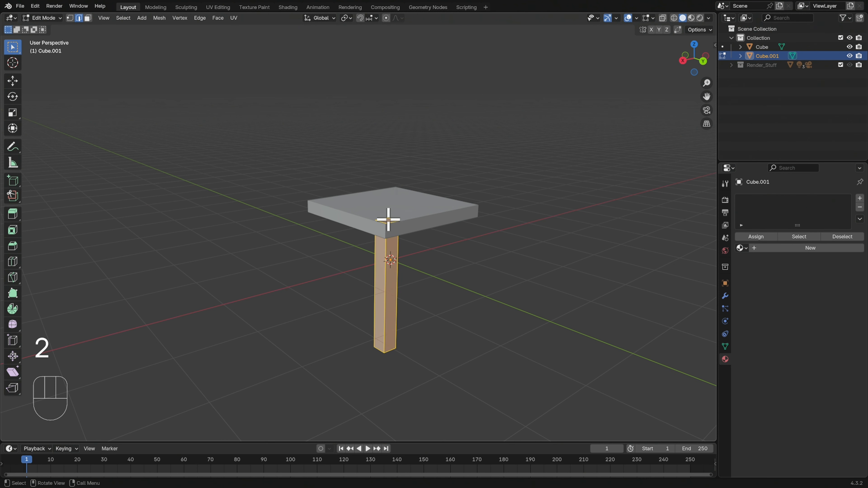
click(387, 220)
key(3)
middle_drag(452, 243, 519, 243)
key(g)
key(z)
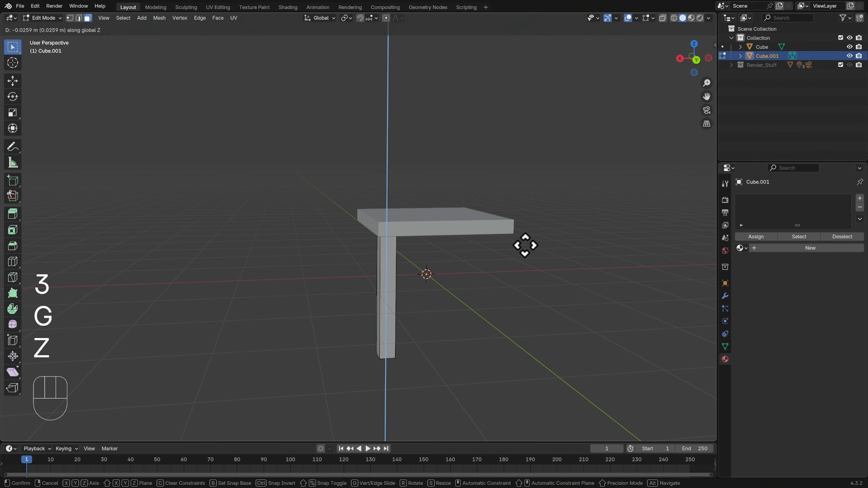
click(526, 256)
mouse_move(525, 255)
middle_down()
mouse_move(535, 236)
mouse_move(530, 242)
mouse_move(556, 254)
mouse_move(516, 269)
middle_up()
click(530, 259)
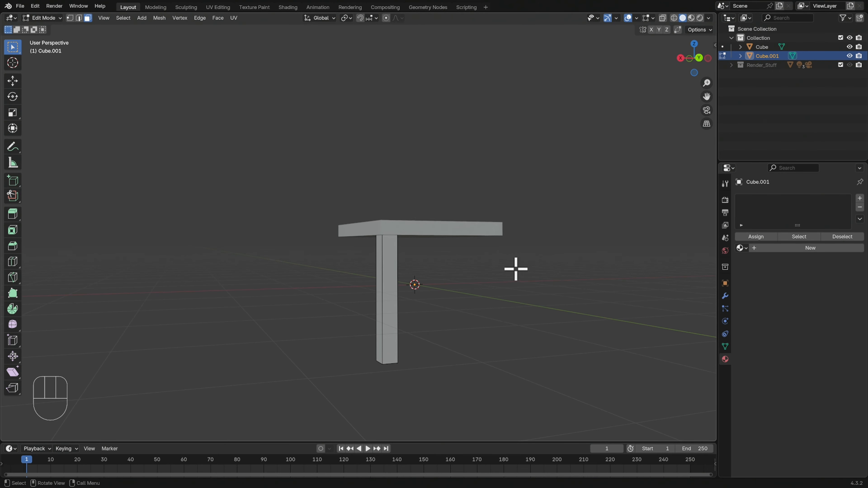
Duplicate the leg in place as a separate object in Object Mode
key(Tab)
middle_drag(529, 301, 499, 289)
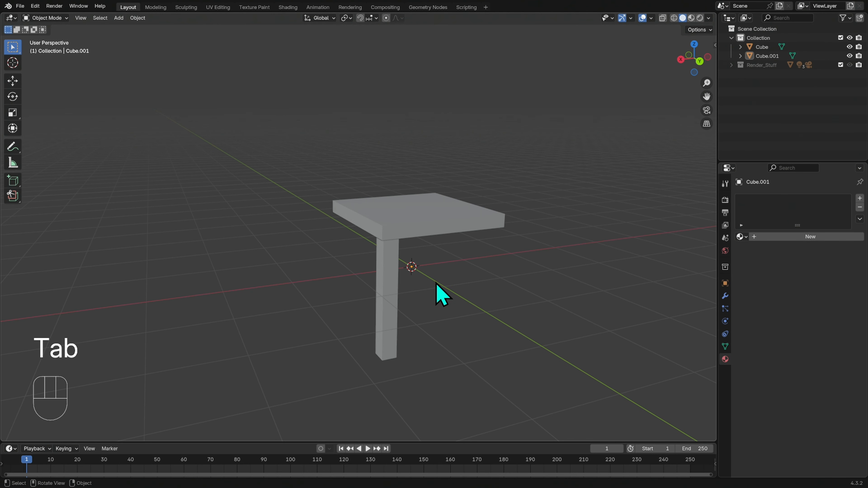
click(394, 302)
key(shift+d)
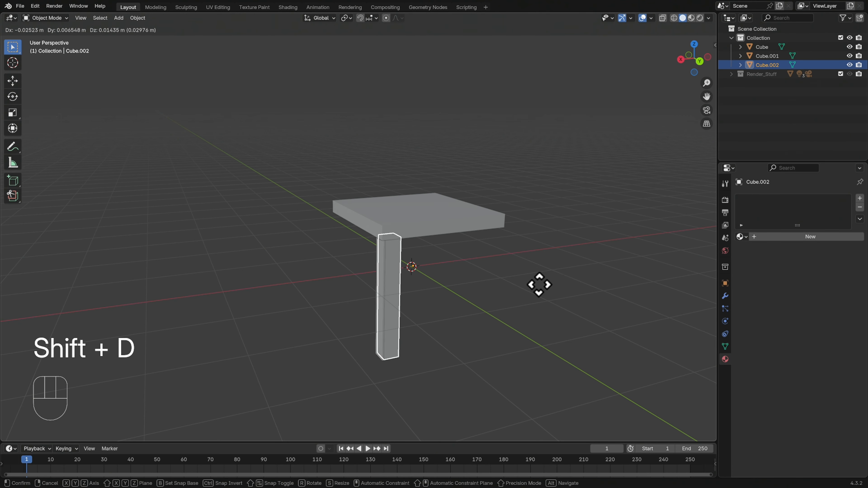
right_click(562, 283)
middle_drag(527, 288, 456, 267)
Move the duplicated leg's whole mesh about -1.94 m along X, just behind the seat's opposite edge
key(Tab)
key(a)
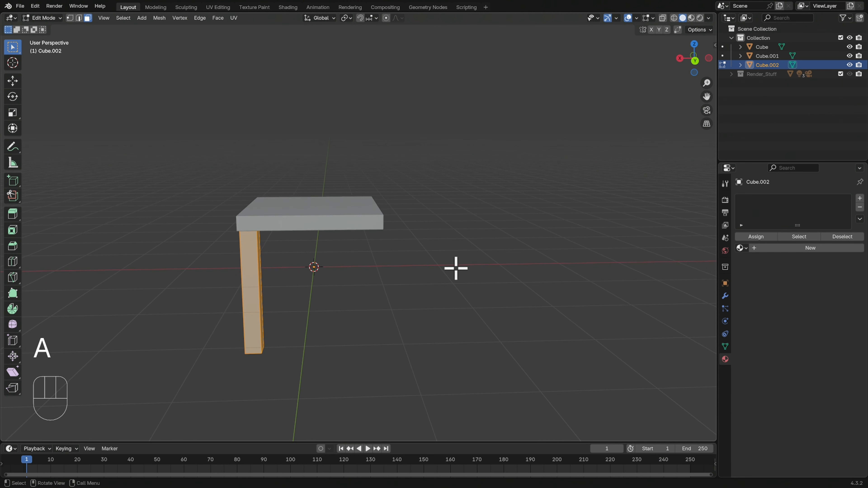
key(g)
key(x)
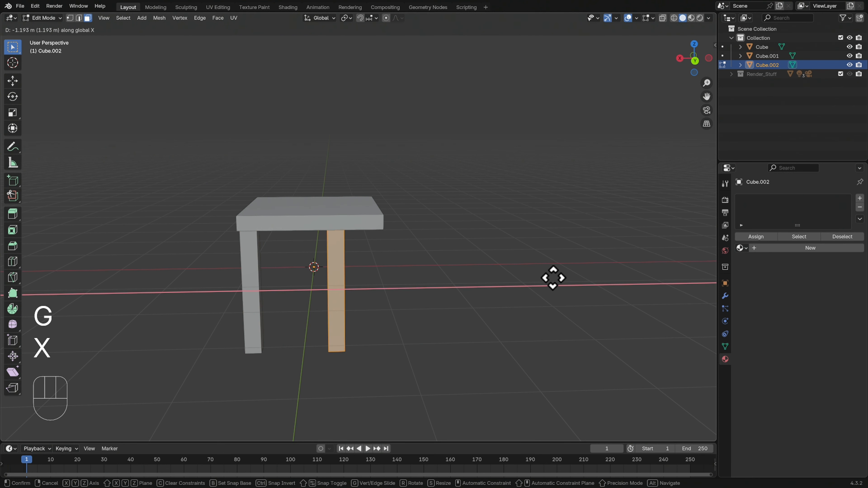
click(595, 277)
middle_drag(594, 277, 545, 267)
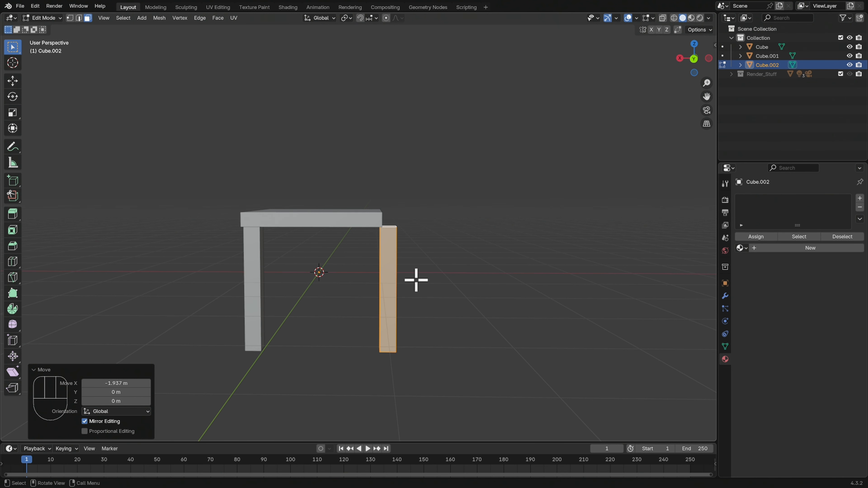
middle_drag(474, 239, 443, 235)
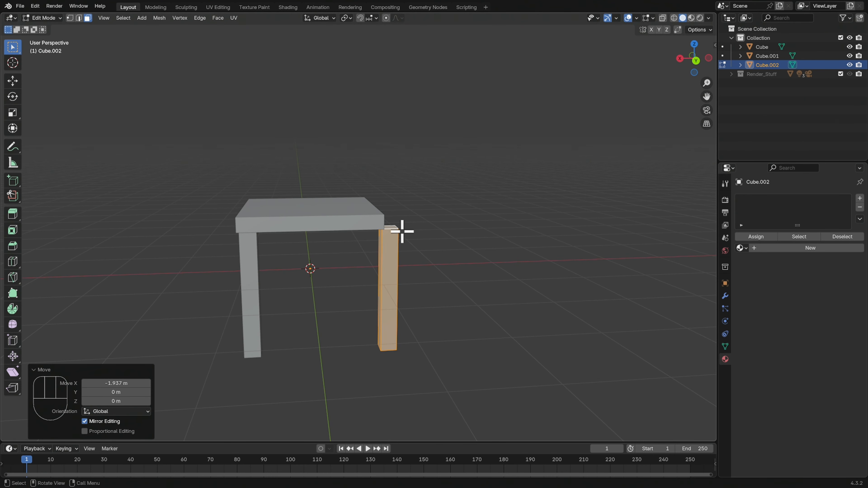
Select only the top face of the duplicated leg
click(696, 61)
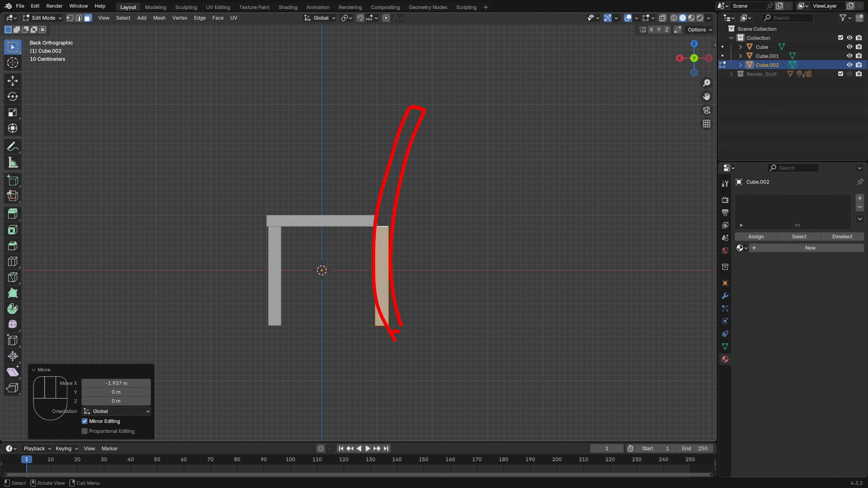
middle_drag(506, 183, 402, 237)
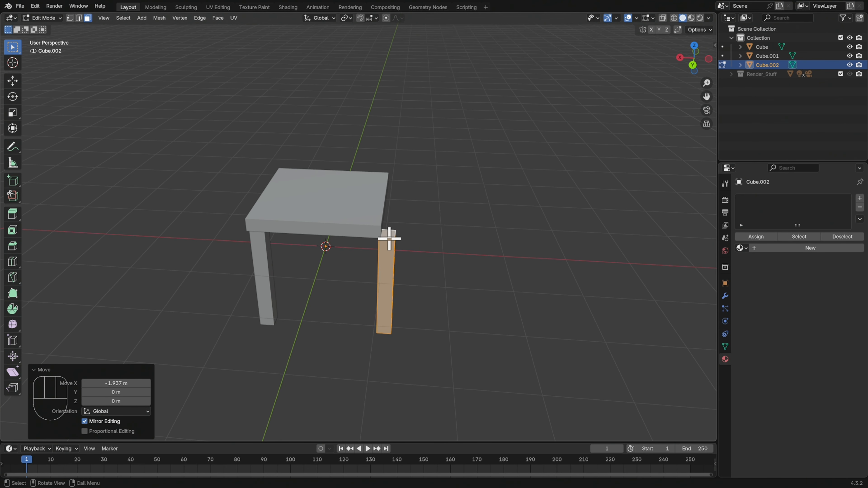
click(394, 236)
middle_drag(451, 263, 456, 255)
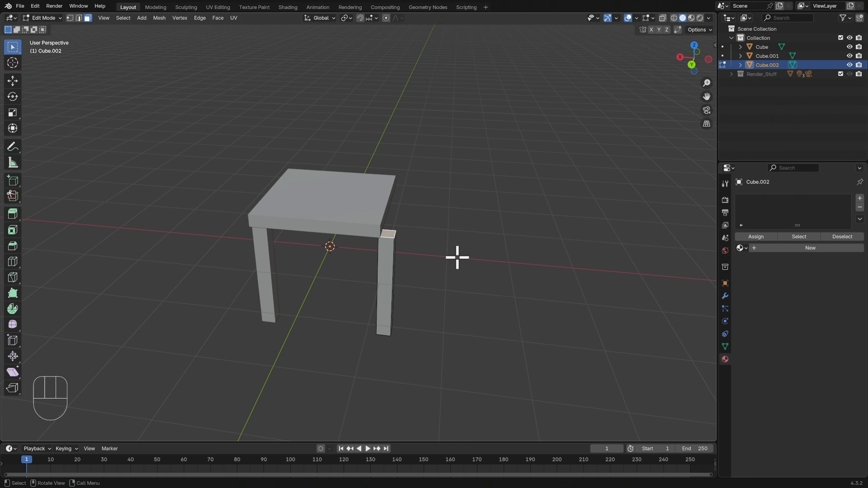
key(e)
click(468, 242)
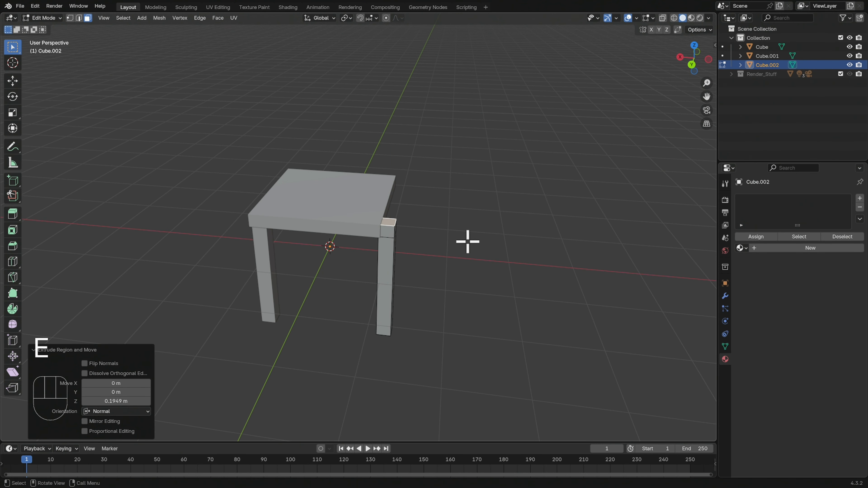
key(ctrl+z)
Extrude the rear leg's top face upward about 0.23 m, and again about 1.59 m to form a backrest post
key(e)
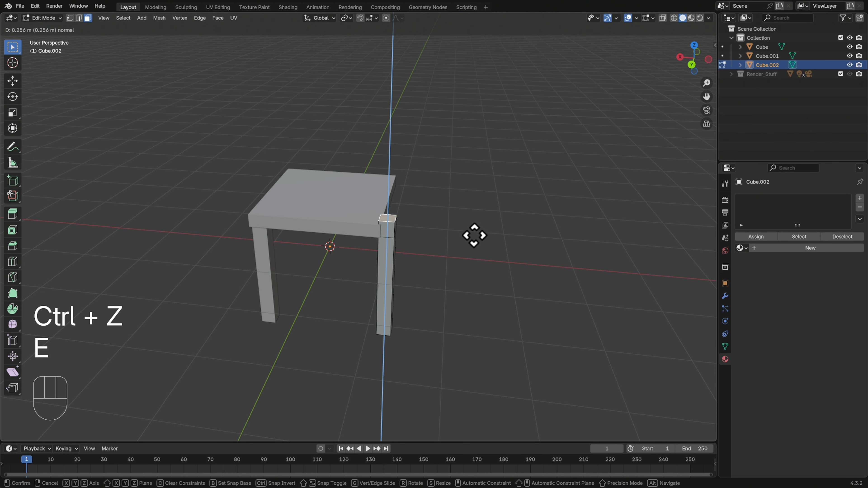
click(473, 236)
key(e)
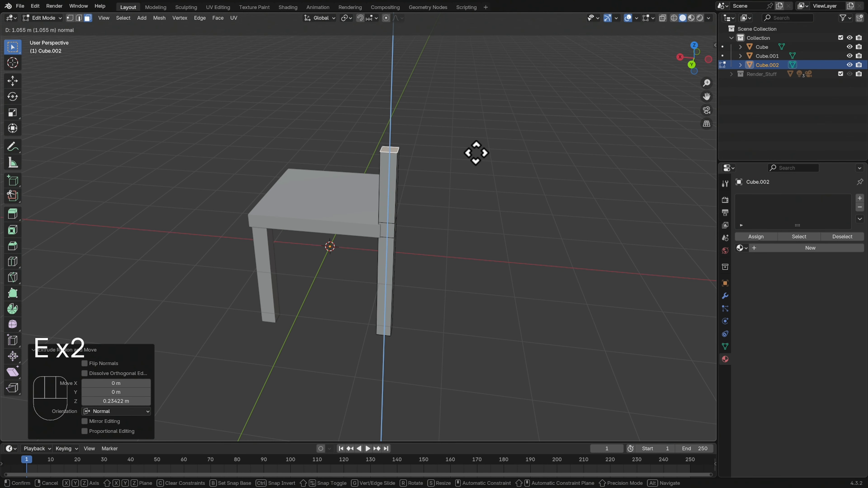
click(475, 134)
middle_drag(476, 134, 479, 245)
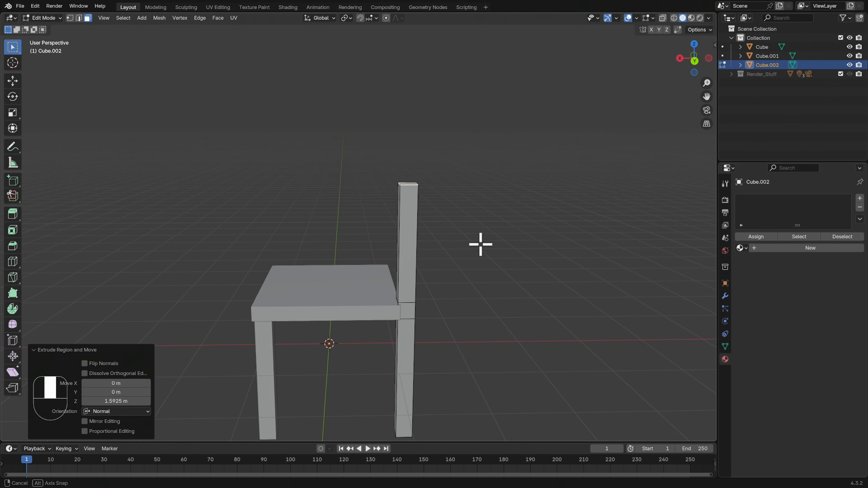
Raise the backrest post's top face about 0.31 m along Z
key(g)
key(z)
click(529, 227)
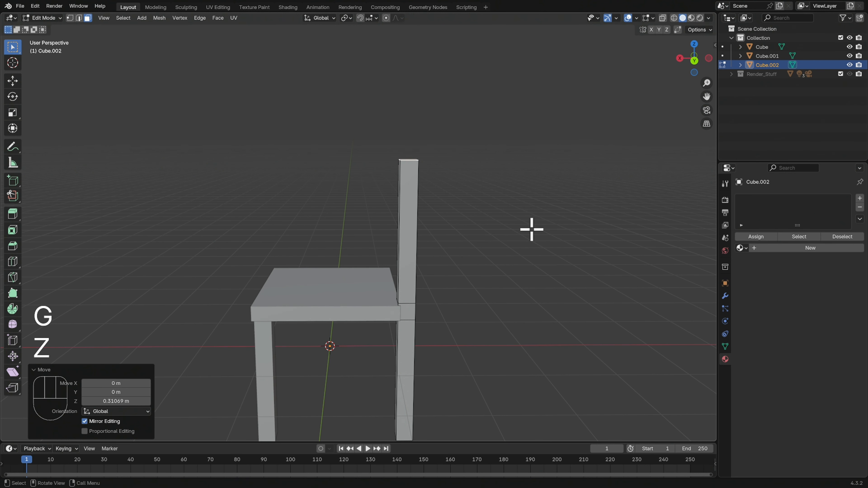
Scale the backrest post's top face along X to about 0.685 so the post tapers upward
middle_drag(518, 211, 501, 228)
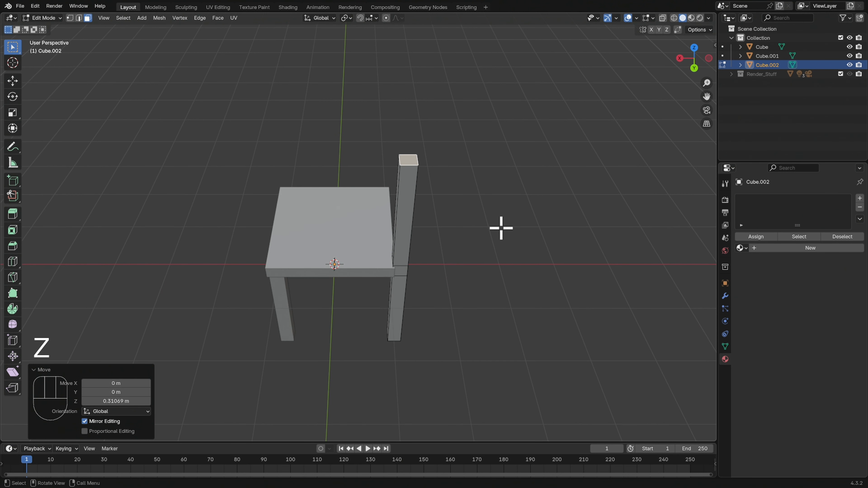
key(s)
key(x)
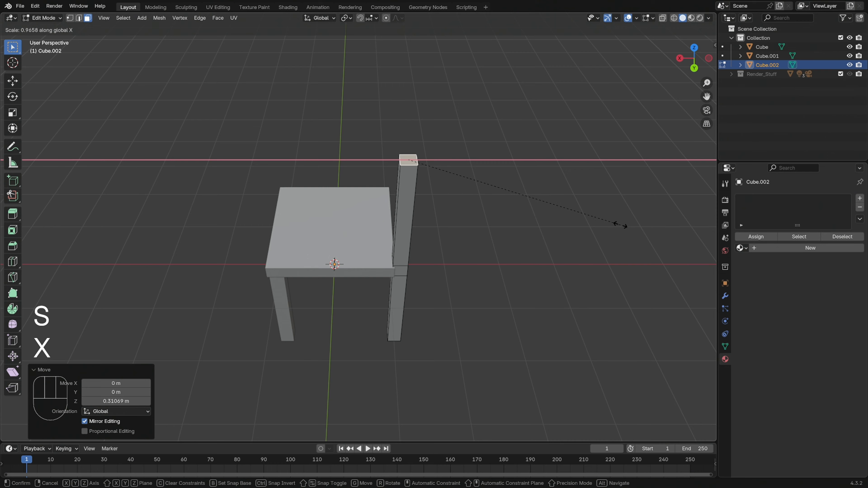
click(555, 215)
mouse_move(538, 226)
middle_down()
mouse_move(543, 199)
mouse_move(543, 224)
middle_up()
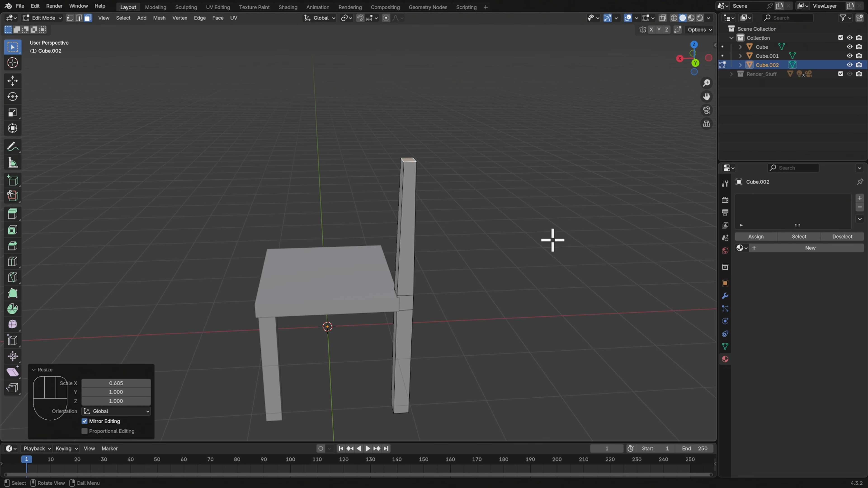
middle_drag(526, 283, 517, 275)
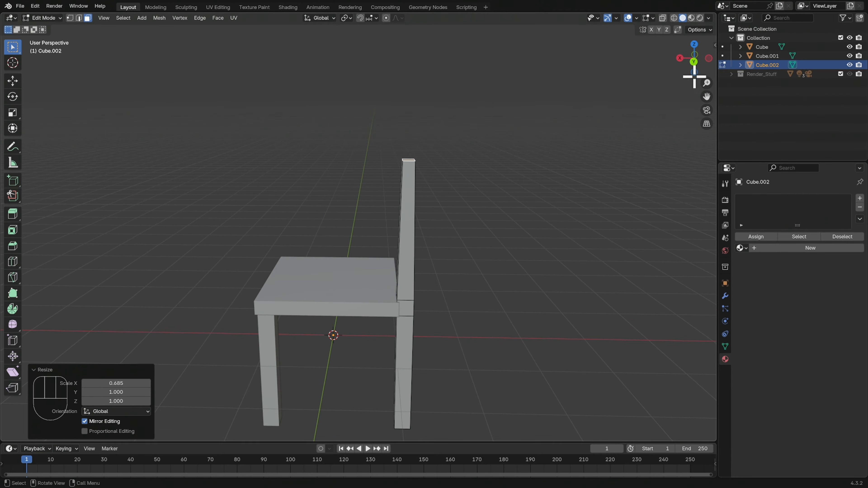
Move the post's top face about 0.03 m along Y and edge-slide it by a factor of about -0.083
click(694, 65)
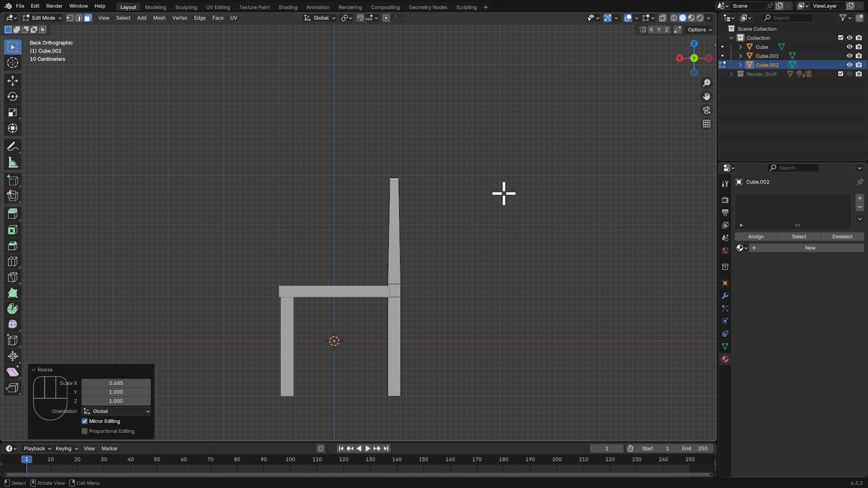
key(g)
key(y)
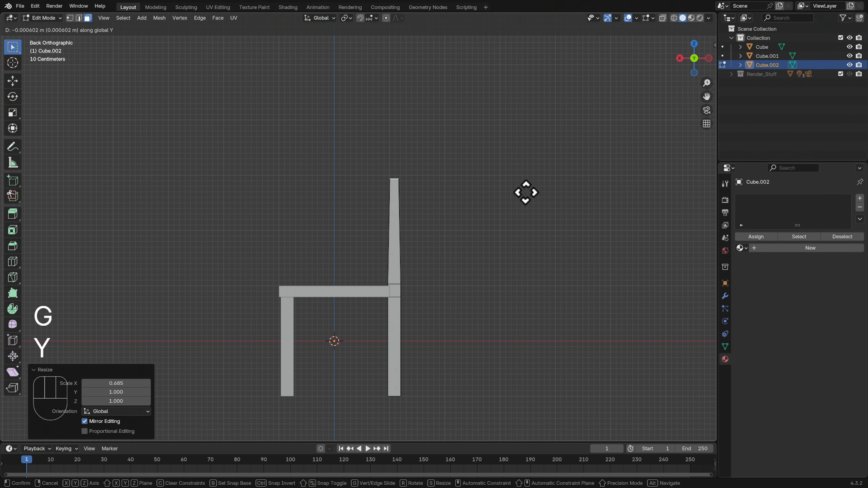
click(502, 196)
key(g)
key(y)
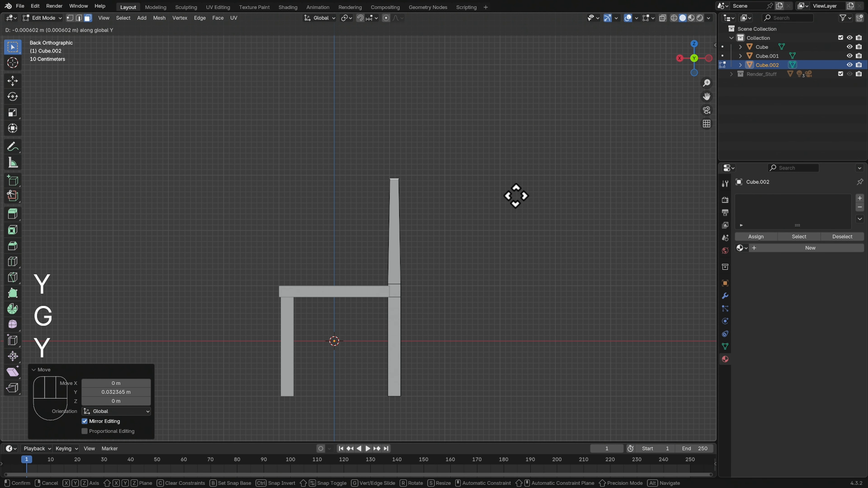
key(g)
key(x)
click(529, 194)
Move the post's top face about -0.20 m along X to lean the backrest backward
middle_drag(530, 194, 522, 218)
key(g)
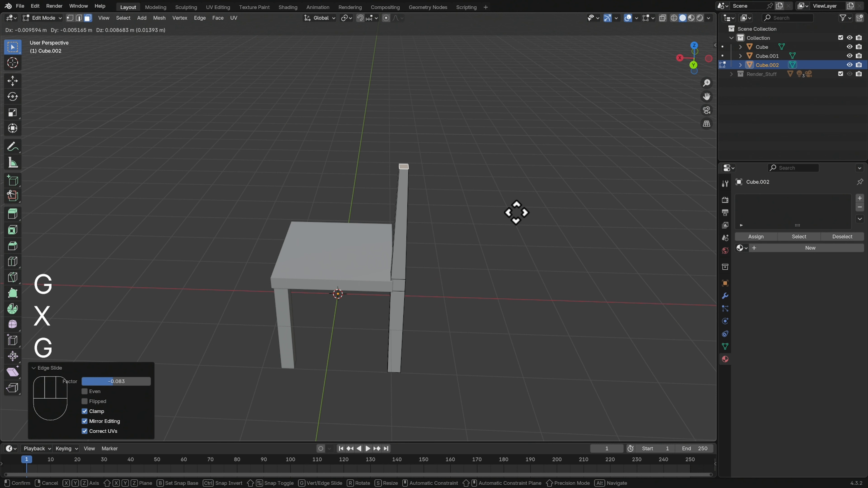
key(x)
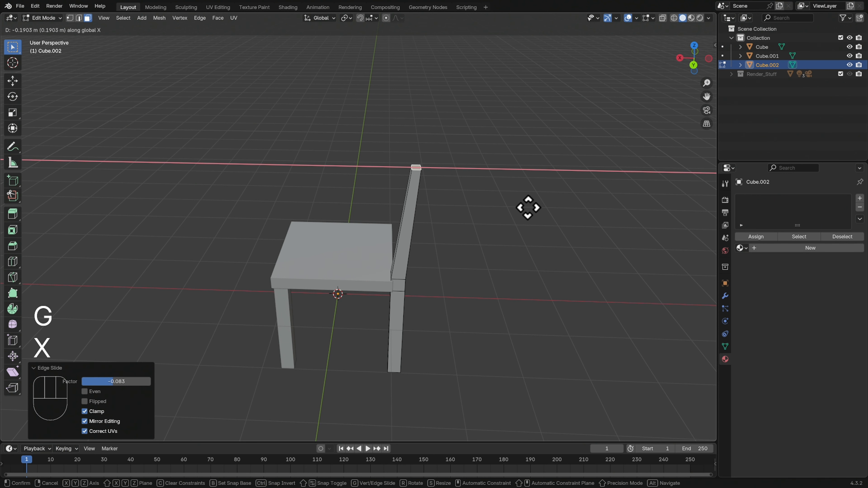
click(527, 207)
Move the rear leg's bottom face about -0.19 m along X to splay the leg backward, and return to Object Mode
middle_drag(504, 241, 513, 212)
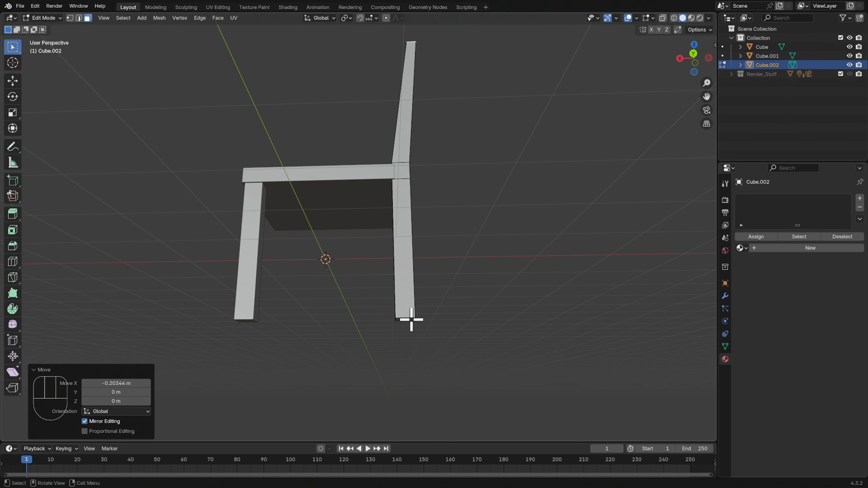
click(410, 320)
key(g)
key(x)
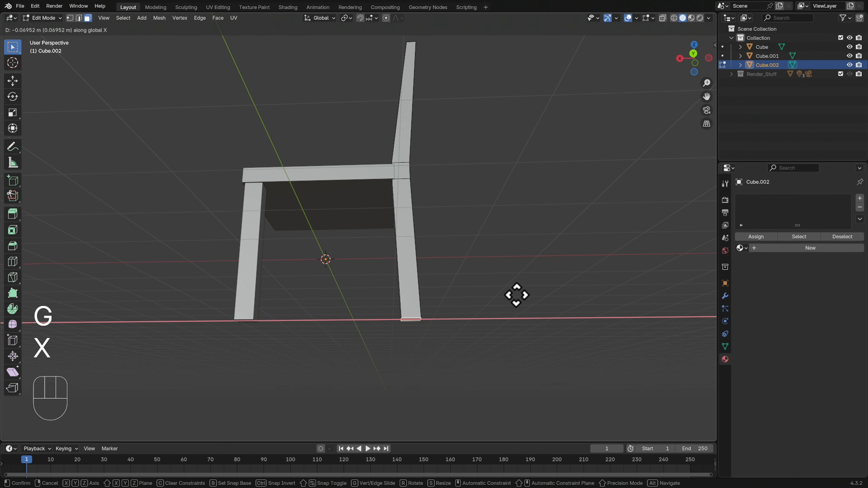
click(524, 296)
middle_drag(535, 260, 537, 271)
click(694, 59)
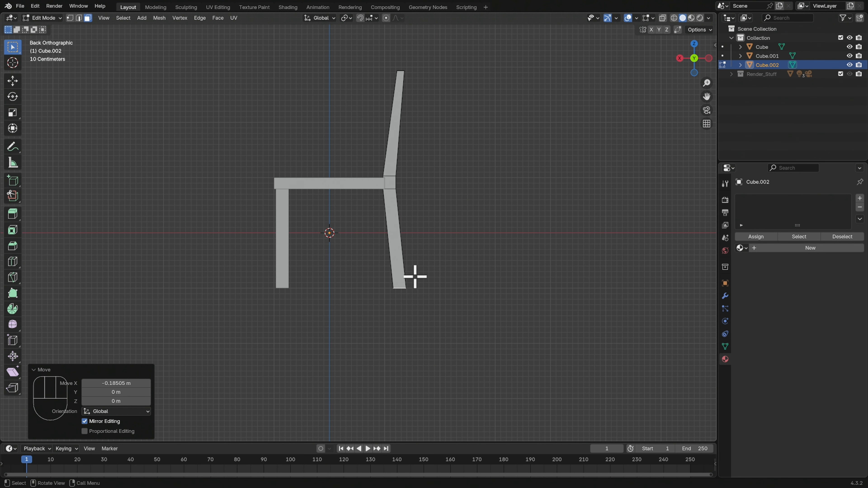
key(Tab)
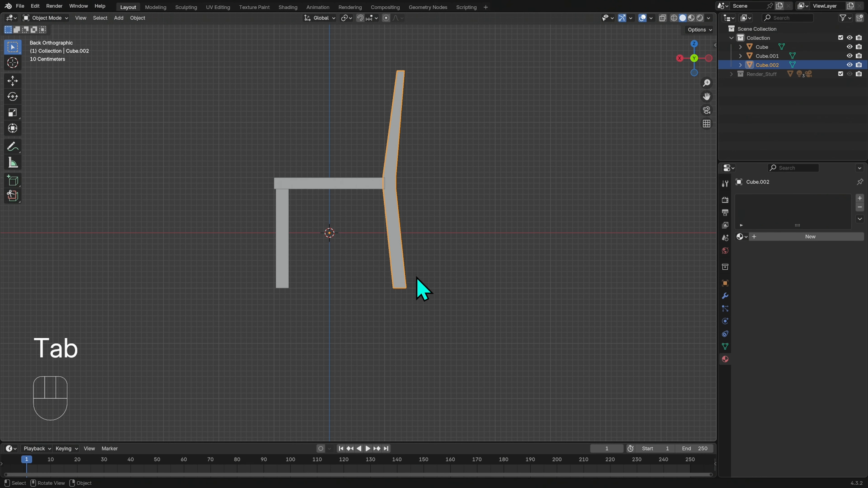
Edit the front leg, moving its bottom face slightly forward along X, and return to Object Mode with nothing selected
click(287, 264)
key(Tab)
middle_drag(316, 291, 255, 302)
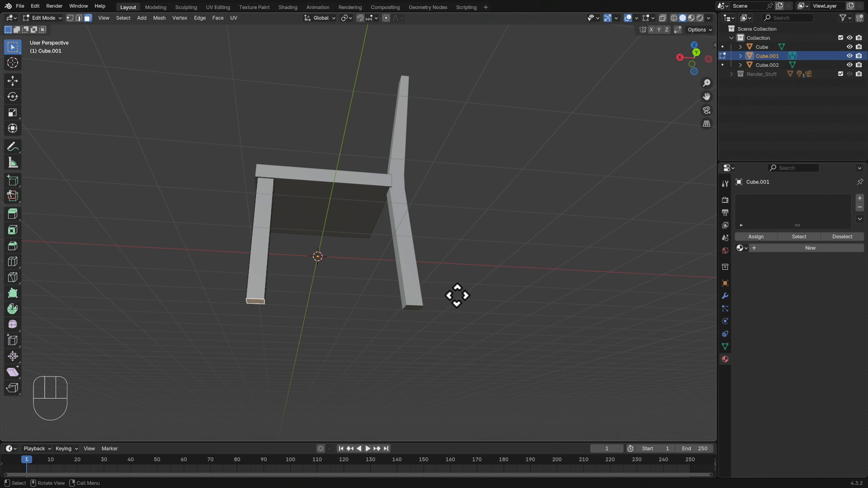
key(g)
key(x)
click(448, 297)
middle_drag(478, 260, 467, 291)
key(Tab)
ctrl+middle_drag(531, 250, 605, 239)
click(569, 265)
middle_drag(570, 266, 497, 308)
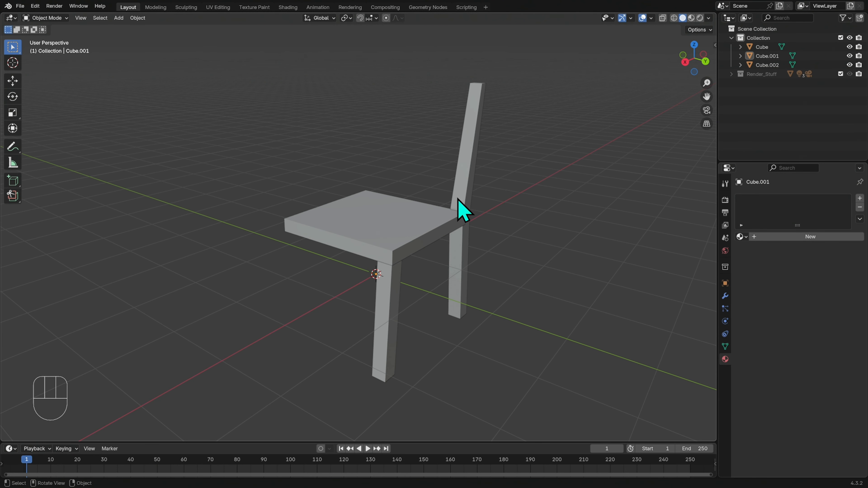
Add a Mirror modifier to the rear leg and backrest post, mirroring across Y only
middle_drag(458, 202, 421, 219)
middle_drag(366, 196, 420, 256)
click(421, 253)
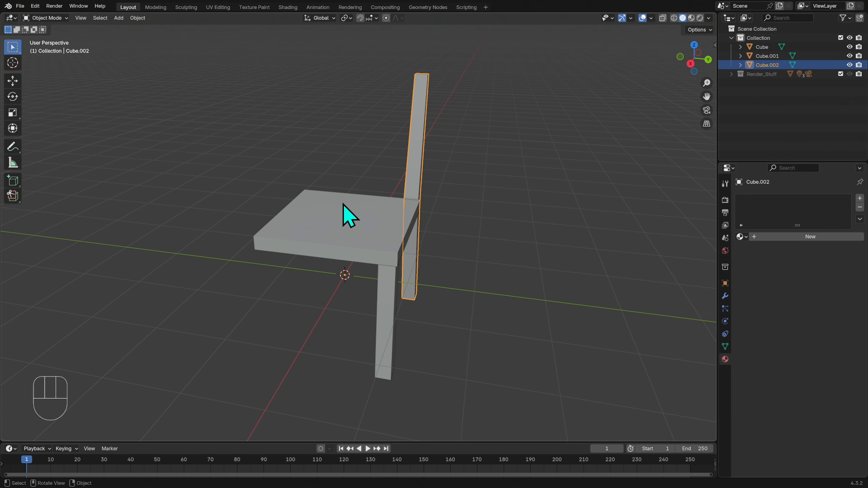
click(441, 272)
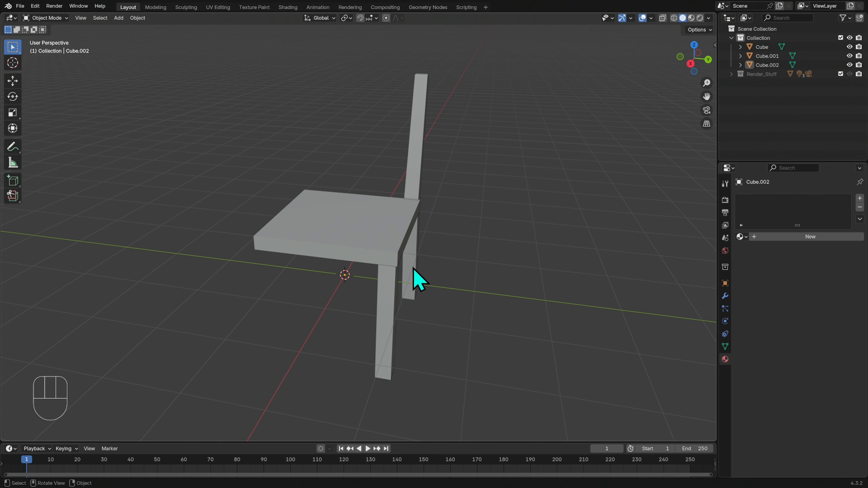
click(414, 277)
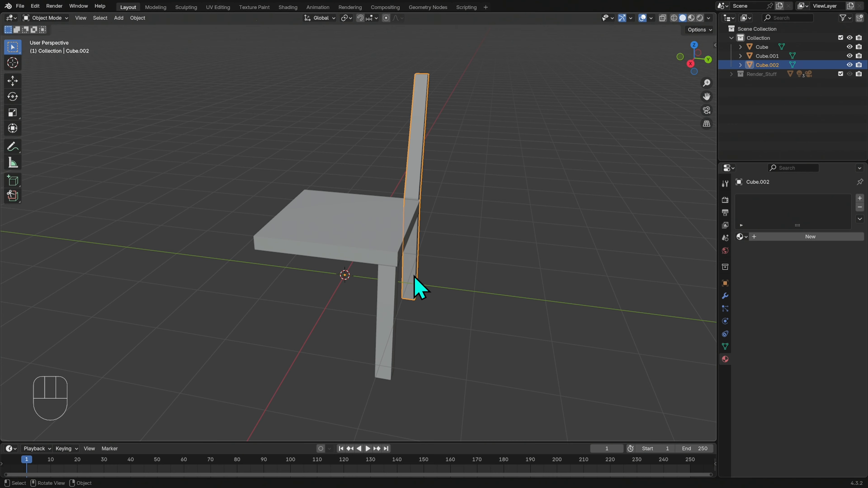
click(724, 296)
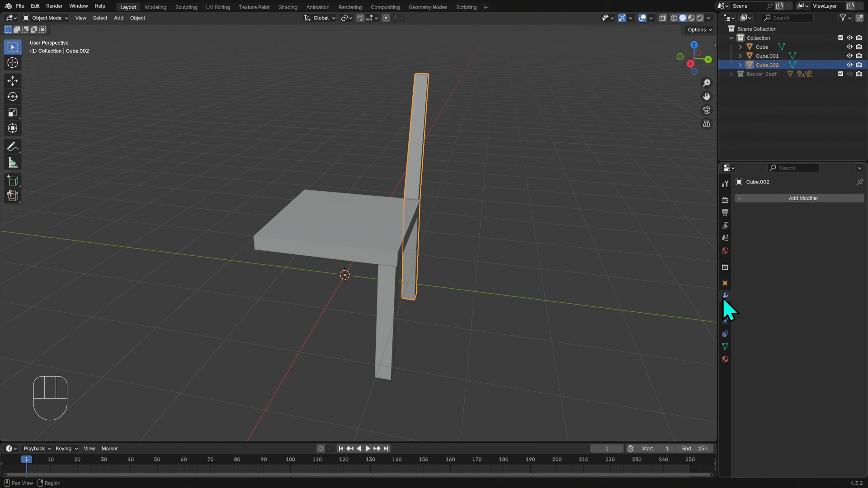
click(741, 201)
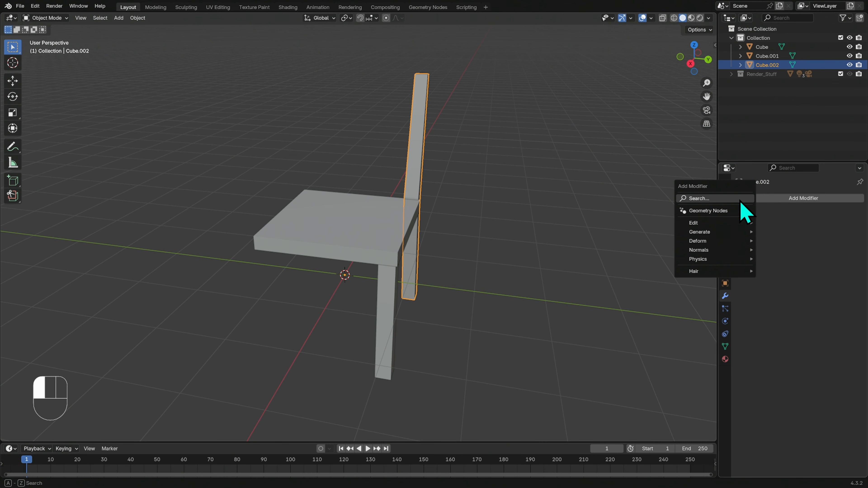
click(717, 199)
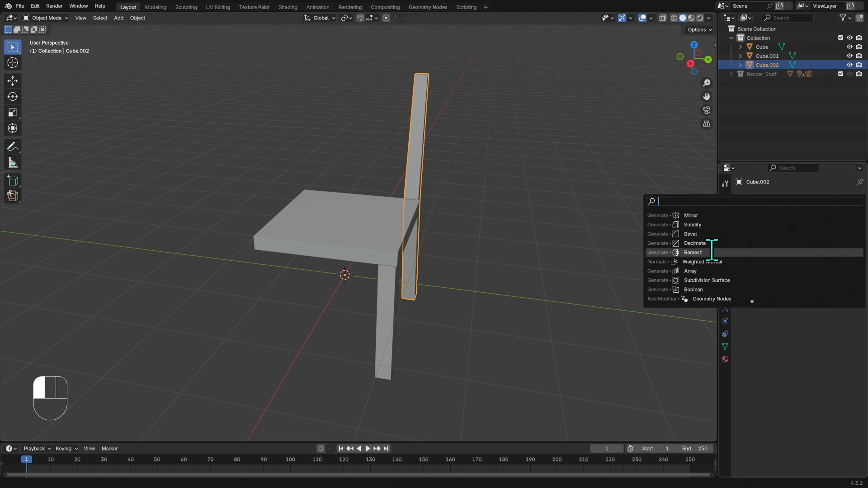
click(710, 215)
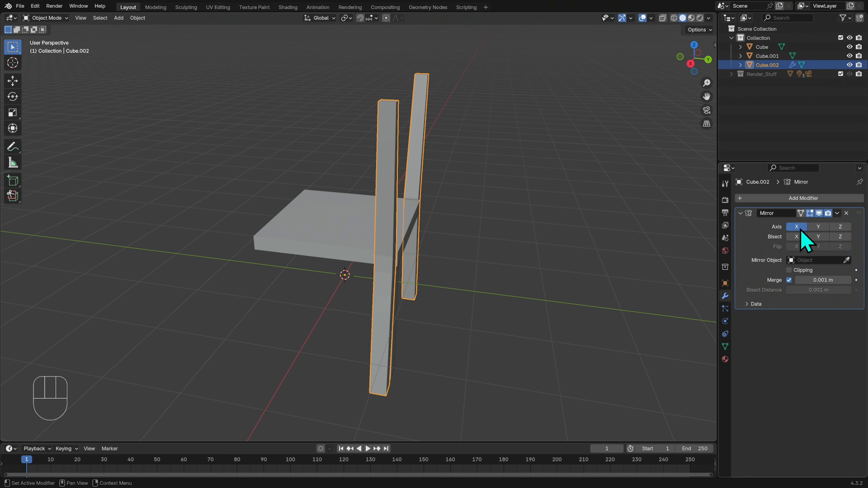
click(819, 227)
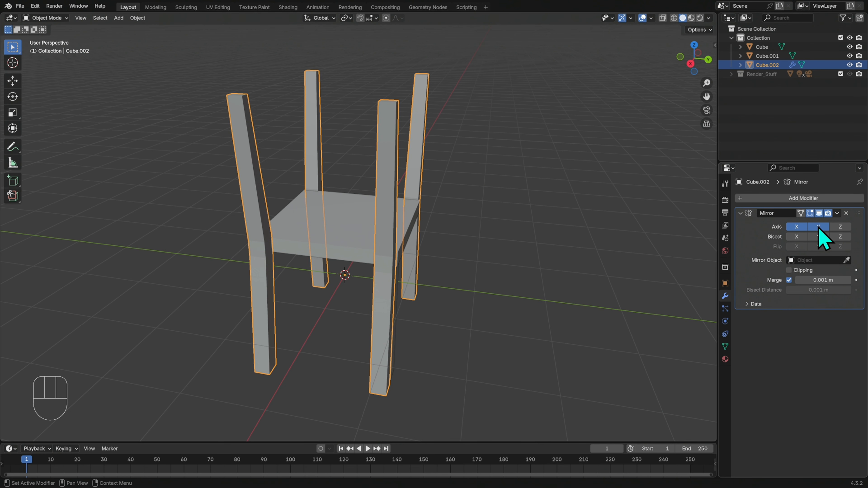
click(798, 227)
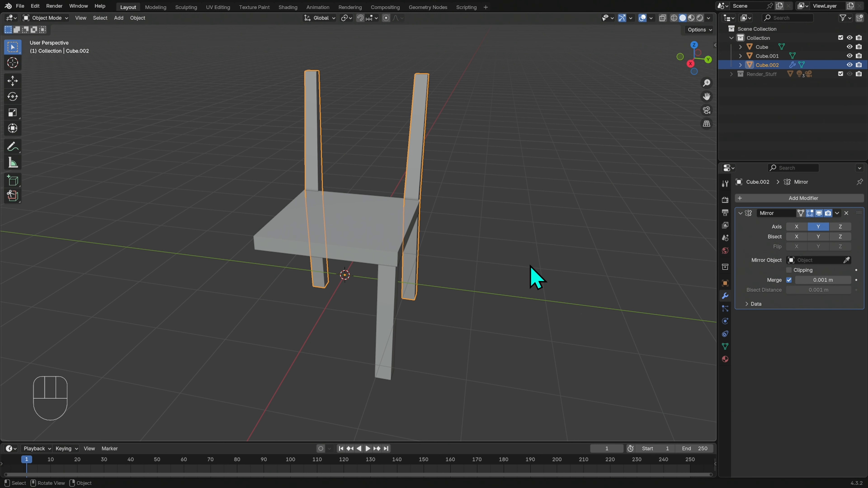
Set the seat slab, Cube, as the mirror object of the rear leg's Mirror modifier
mouse_move(487, 266)
middle_down()
mouse_move(517, 256)
mouse_move(489, 258)
middle_up()
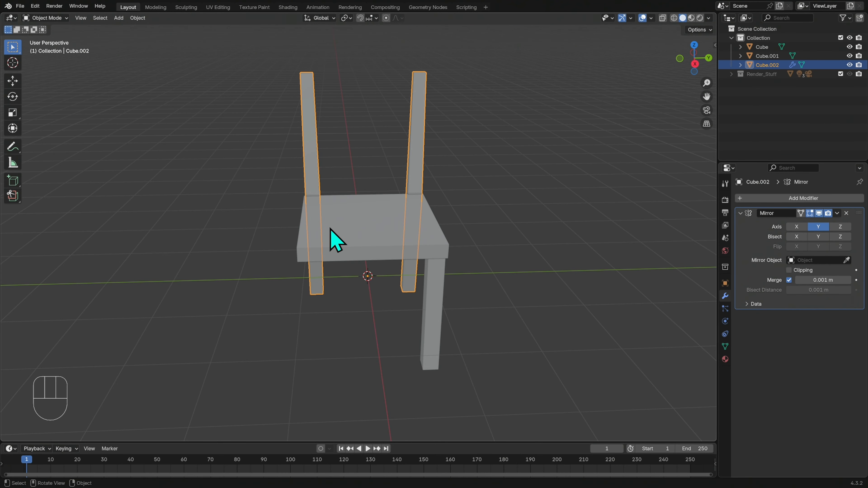
middle_drag(458, 272, 506, 272)
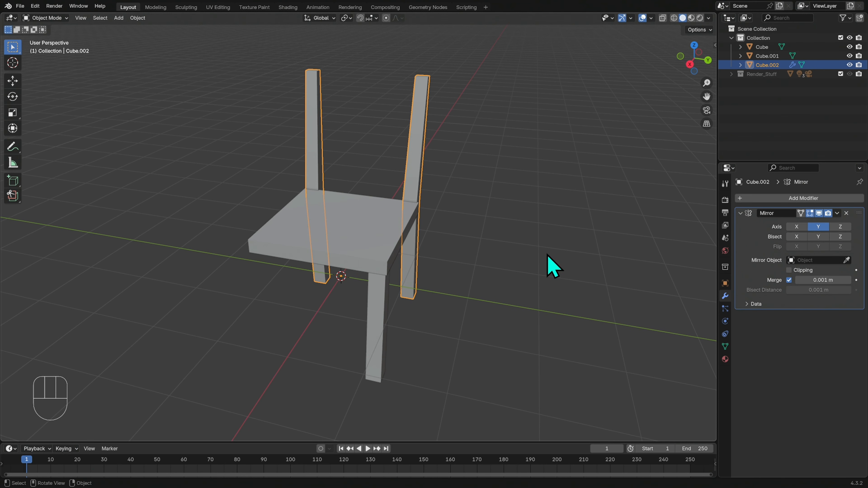
click(846, 260)
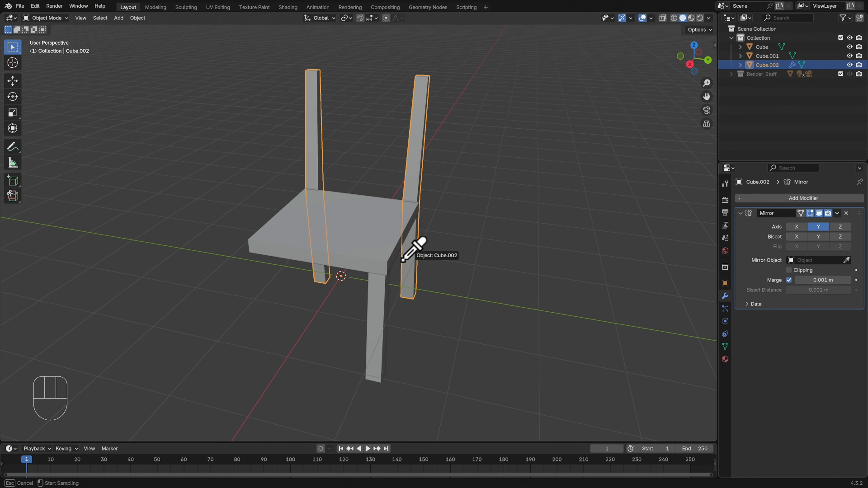
click(374, 225)
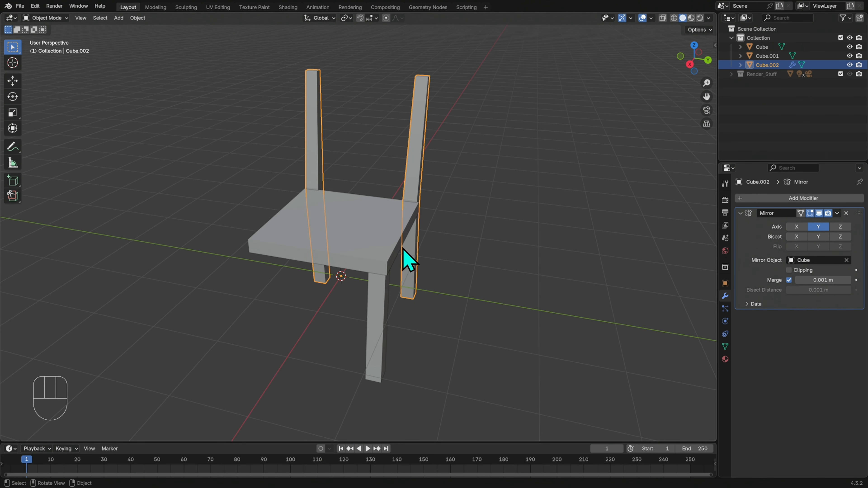
Add a Mirror modifier to the front leg, mirroring across Y only, and clear the selection
click(381, 312)
middle_drag(401, 310, 382, 299)
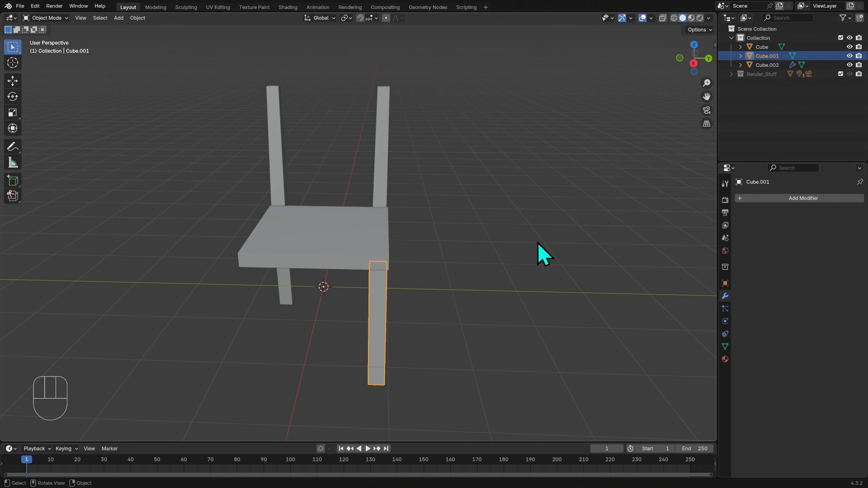
click(786, 198)
click(745, 197)
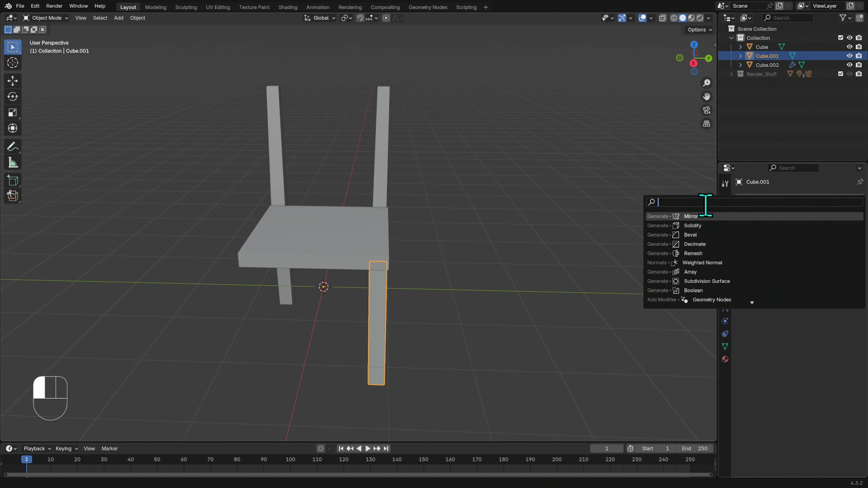
click(709, 217)
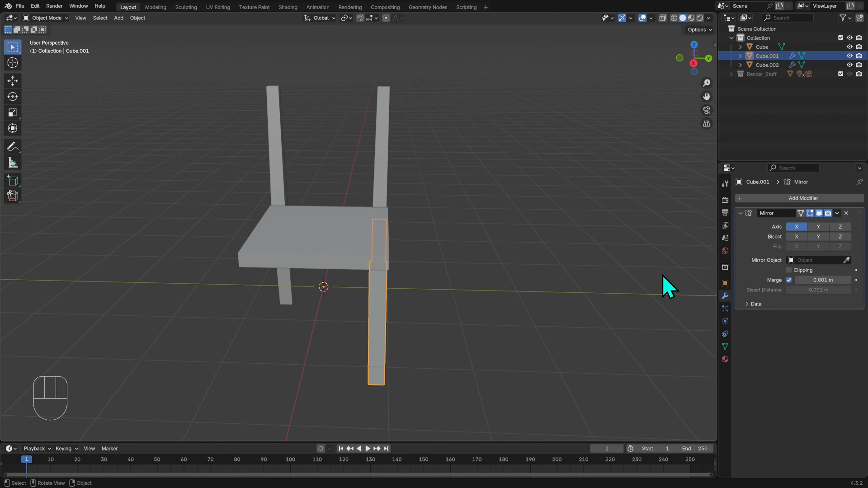
middle_drag(696, 270, 608, 268)
click(818, 226)
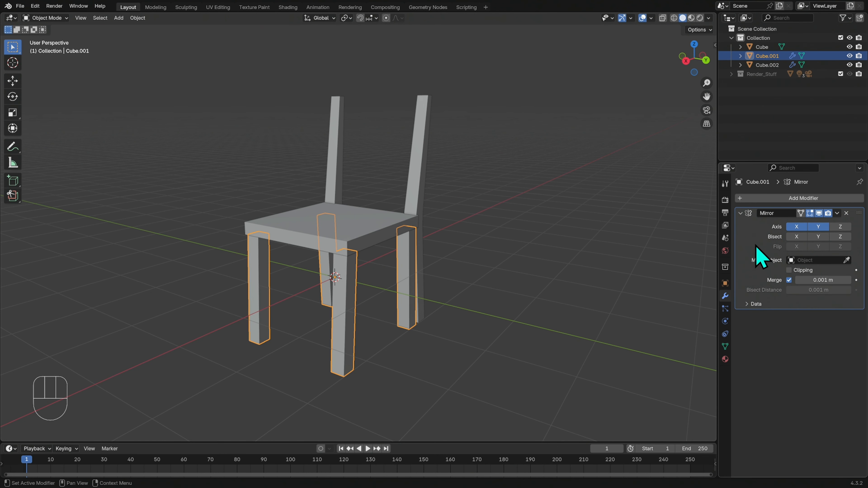
click(797, 227)
middle_drag(511, 277, 476, 266)
click(492, 275)
Duplicate the seat slab in place
click(384, 233)
middle_drag(440, 240, 523, 283)
key(shift+d)
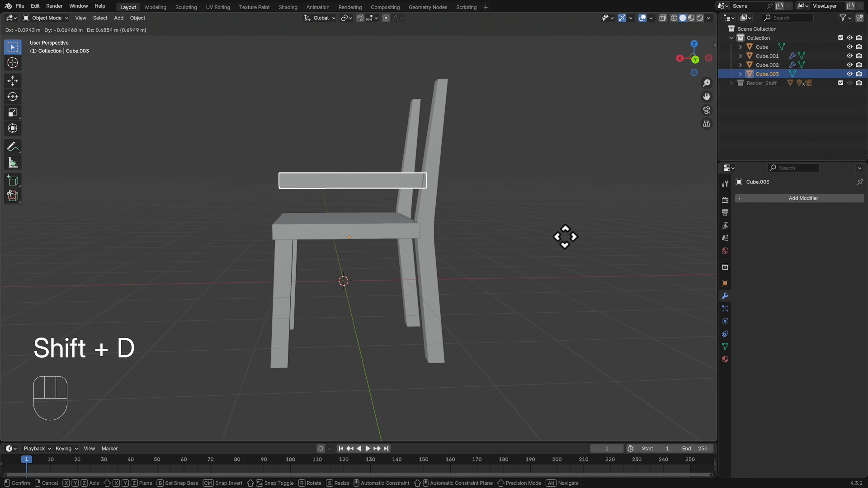
right_click(563, 245)
Move the duplicated seat slab's whole mesh up about 1.58 m along Z in Edit Mode
key(Tab)
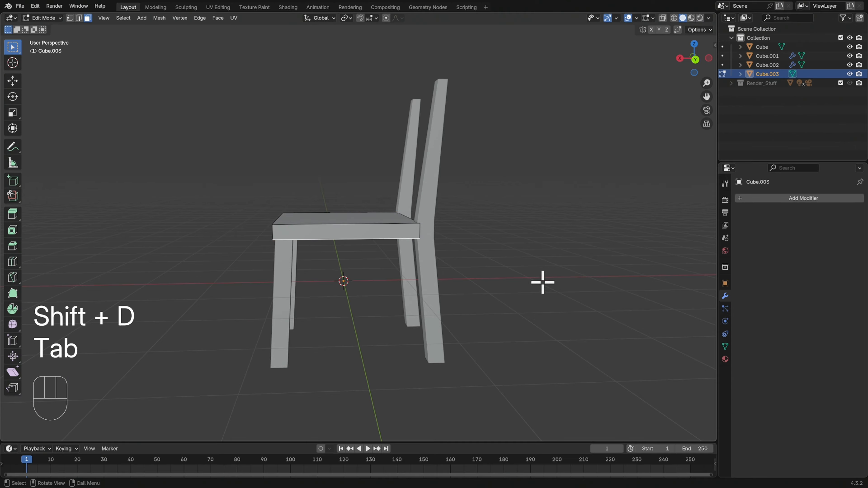
middle_drag(514, 269, 548, 285)
key(a)
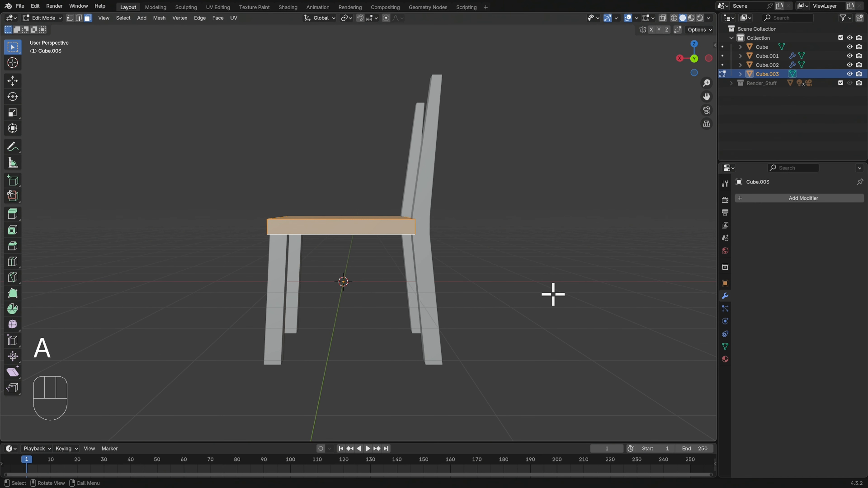
key(g)
key(z)
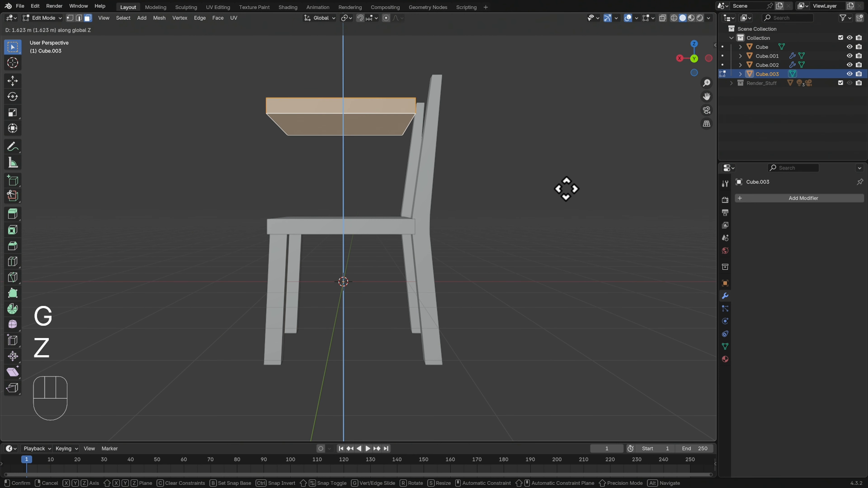
click(563, 189)
middle_drag(561, 188, 553, 209)
In back orthographic view, rotate the duplicated slab about -78.5° and move it against the front of the backrest posts
click(693, 59)
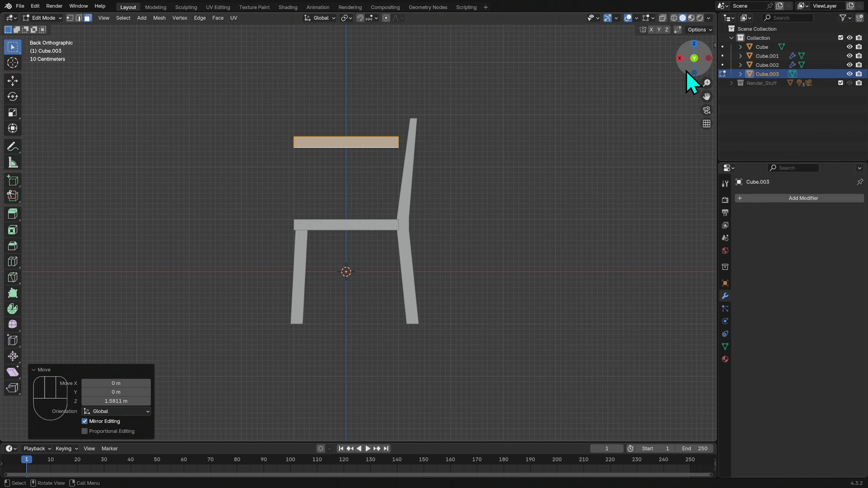
key(r)
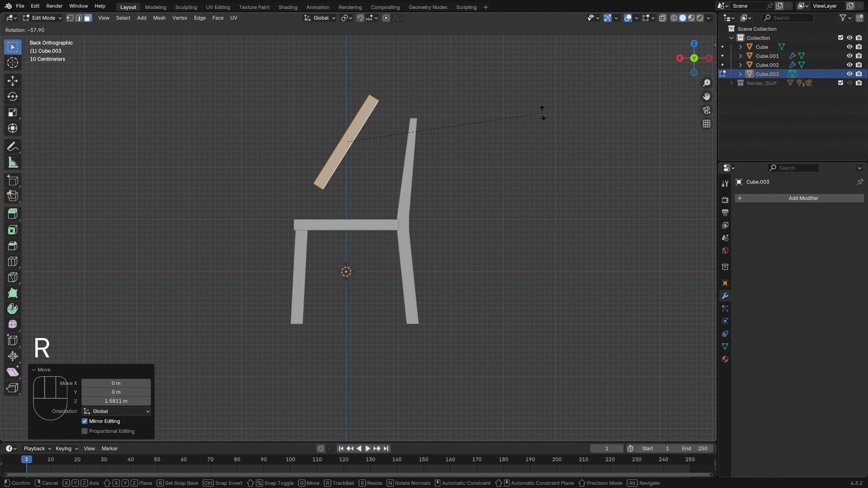
click(452, 81)
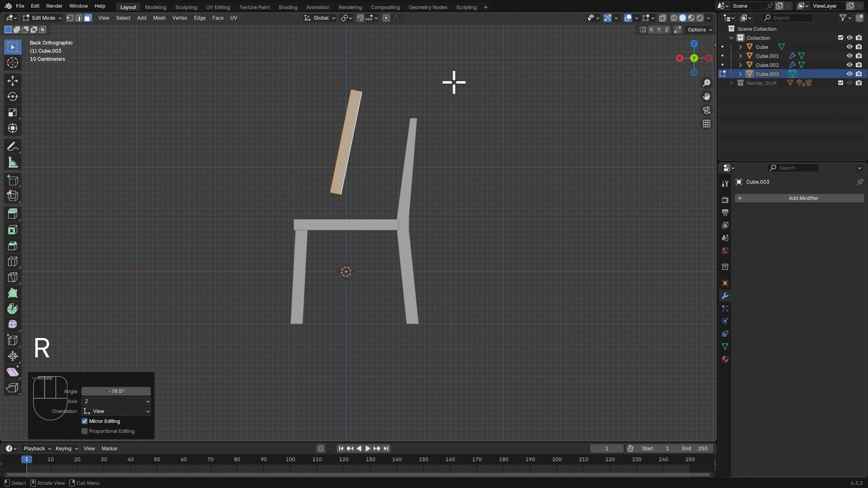
key(g)
click(495, 151)
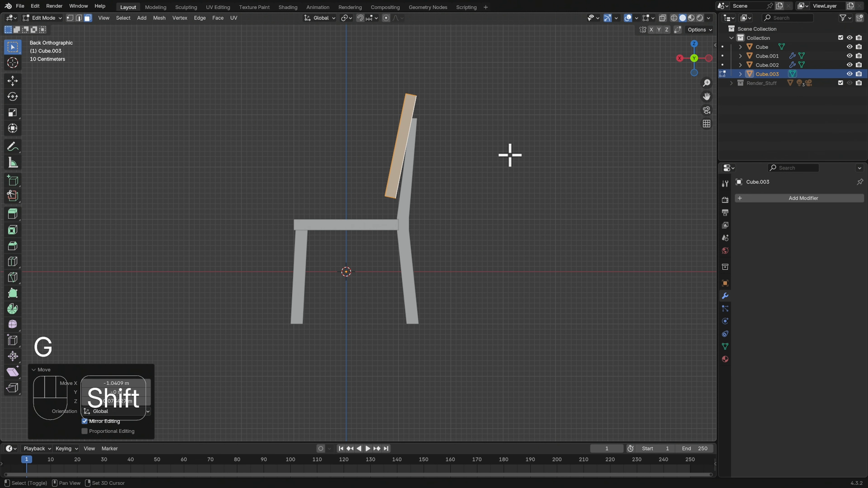
Rotate the backrest panel about another -4° so it follows the lean of the posts
ctrl+middle_drag(508, 153, 487, 295)
key(r)
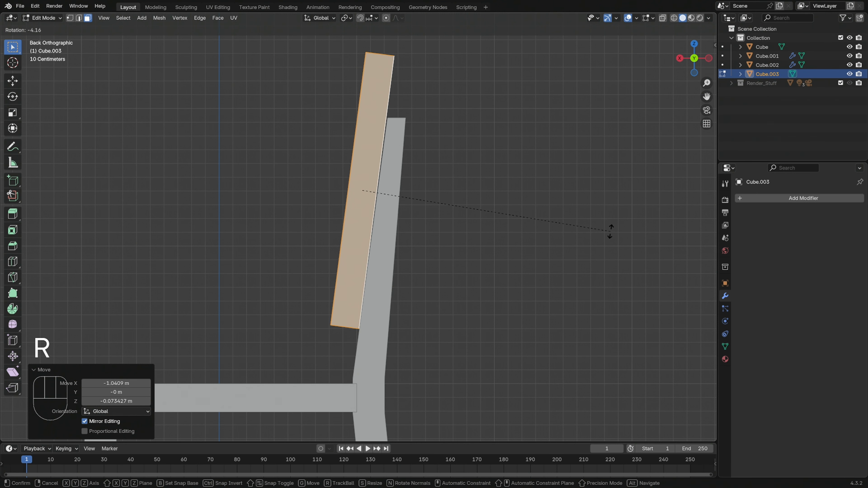
click(611, 232)
middle_drag(600, 239, 512, 242)
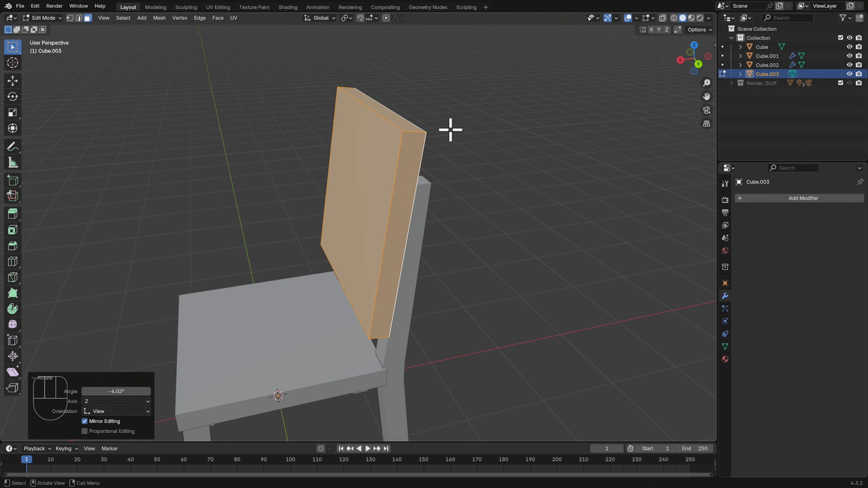
Slide the backrest panel's top face down along its edges to just below the post tops
key(g)
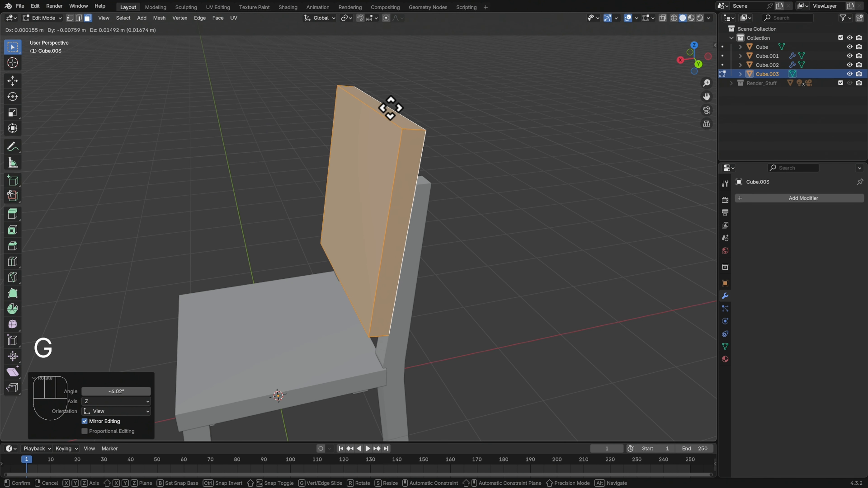
right_click(406, 100)
middle_drag(461, 127, 382, 128)
click(381, 128)
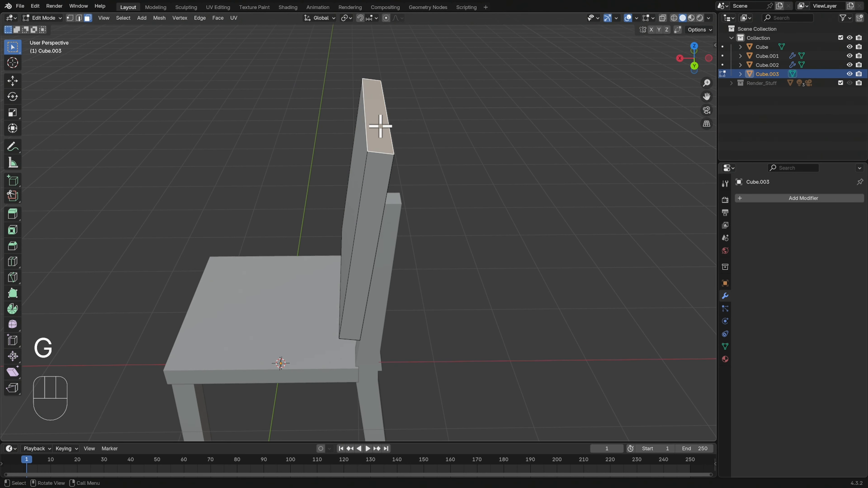
middle_drag(455, 212, 471, 195)
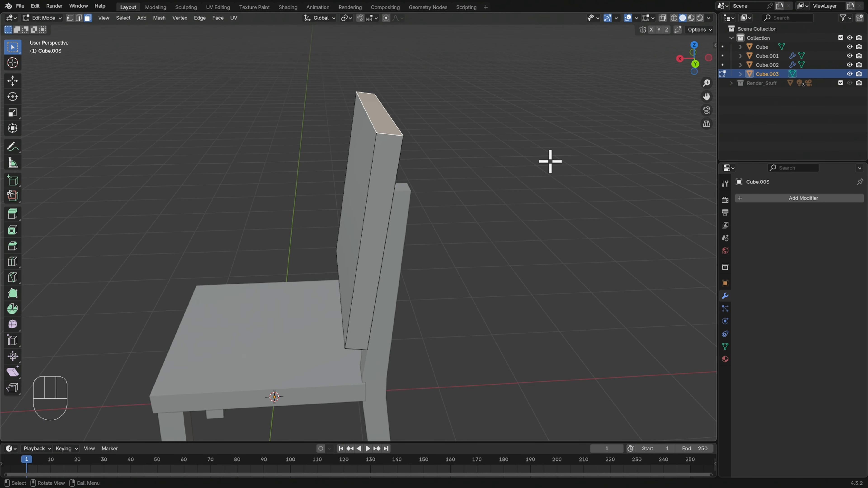
key(g)
key(g)
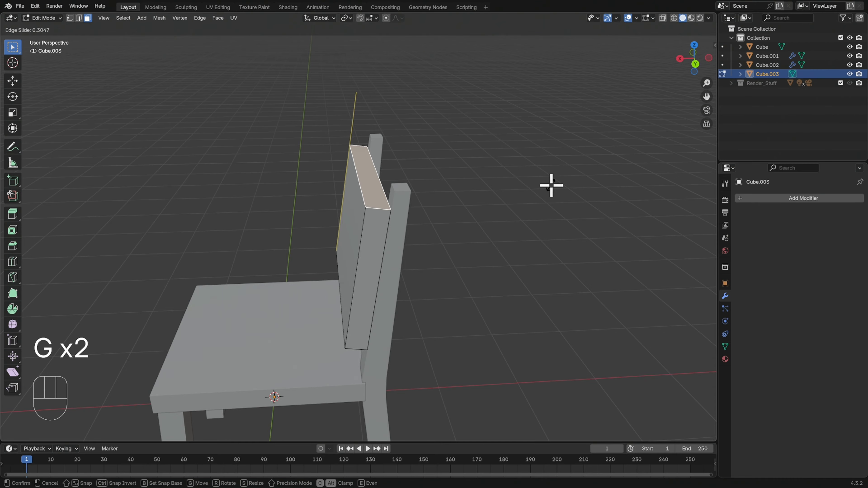
click(465, 273)
Slide the backrest panel's bottom face up along its edges by a factor of about -0.434
middle_drag(465, 274, 406, 286)
click(406, 286)
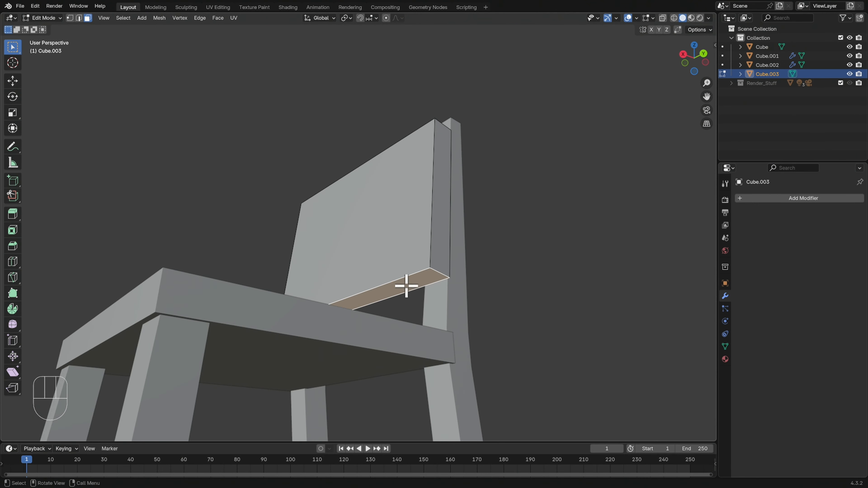
key(g)
key(g)
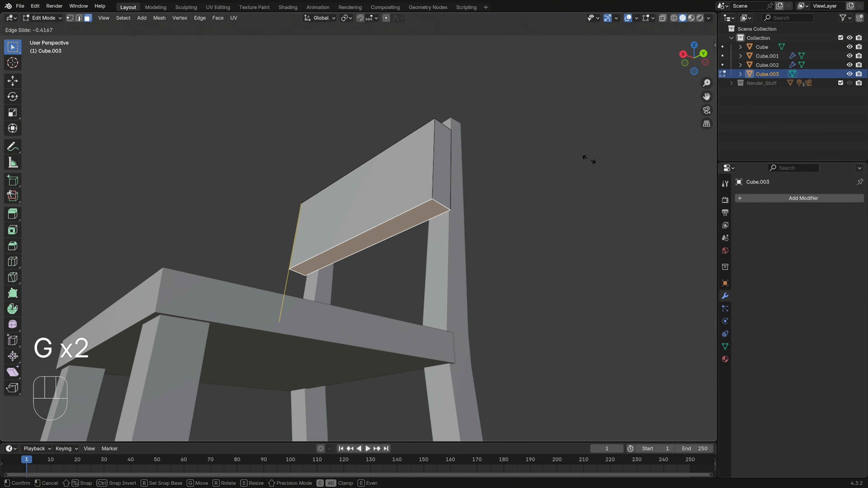
click(589, 155)
middle_drag(591, 149, 551, 223)
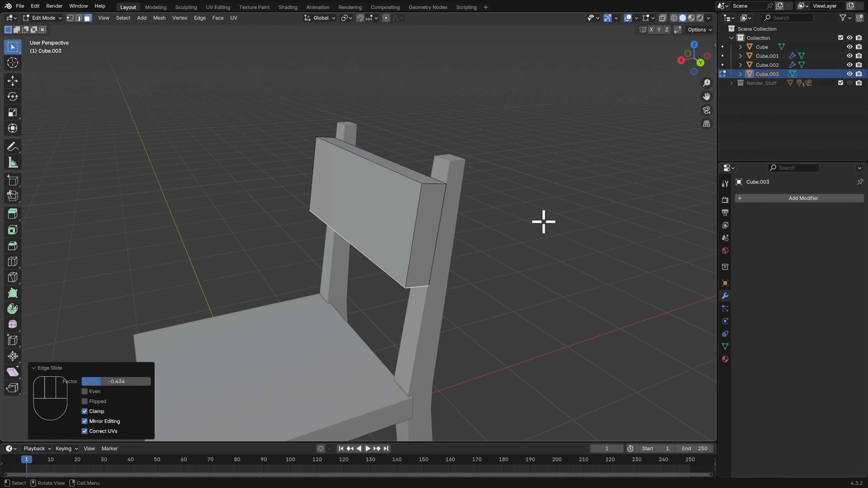
Slide the backrest panel's front face toward the posts to thin the panel, and return to Object Mode
click(385, 203)
middle_drag(473, 225, 536, 240)
key(g)
key(g)
click(609, 239)
middle_drag(609, 239, 438, 292)
key(Tab)
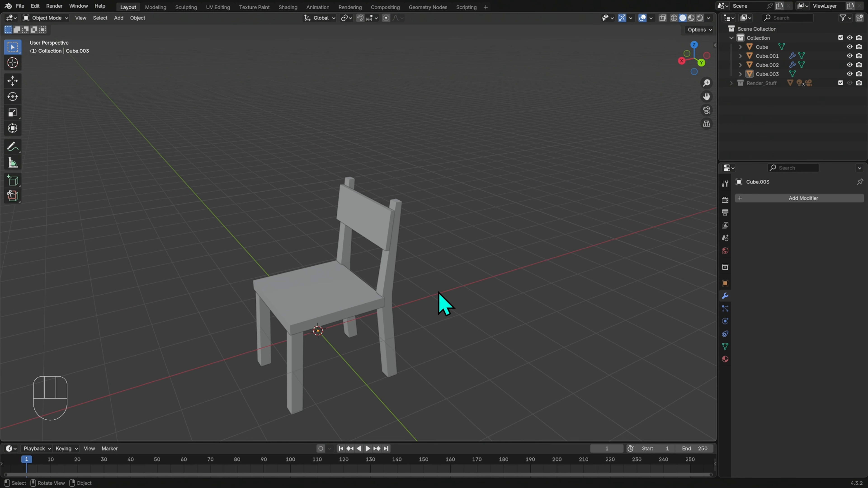
Apply the Mirror modifier on the front legs
click(391, 273)
click(298, 365)
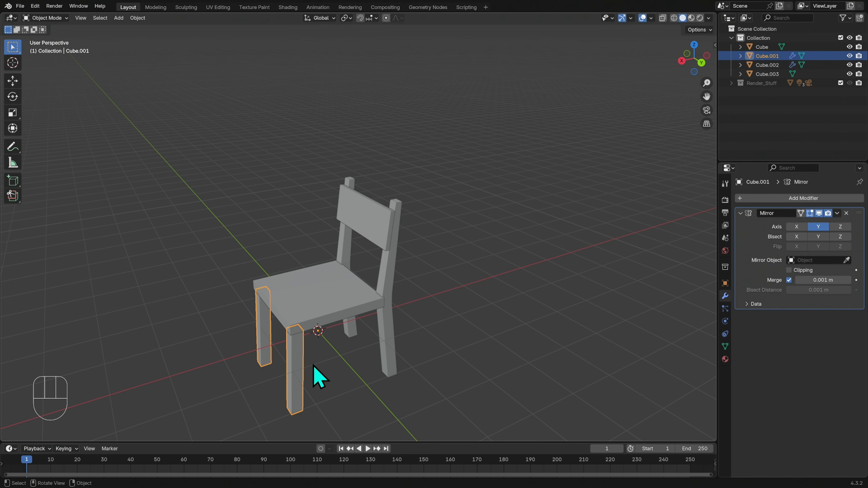
middle_drag(407, 345, 413, 344)
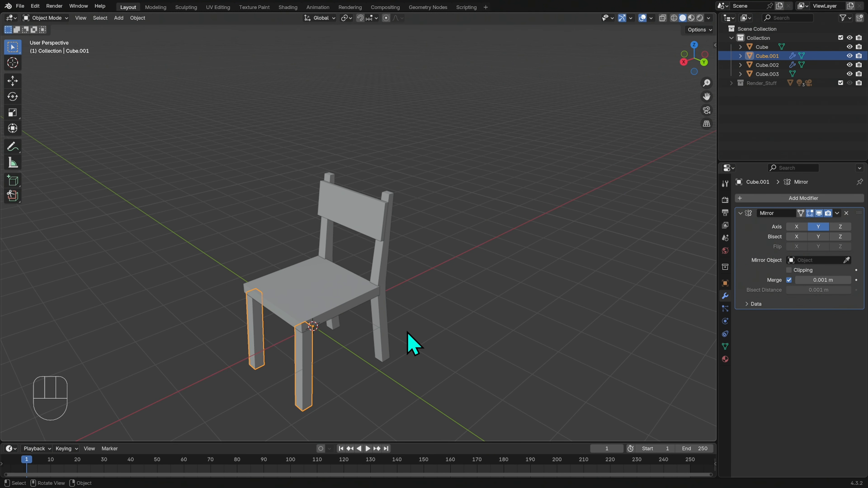
click(836, 213)
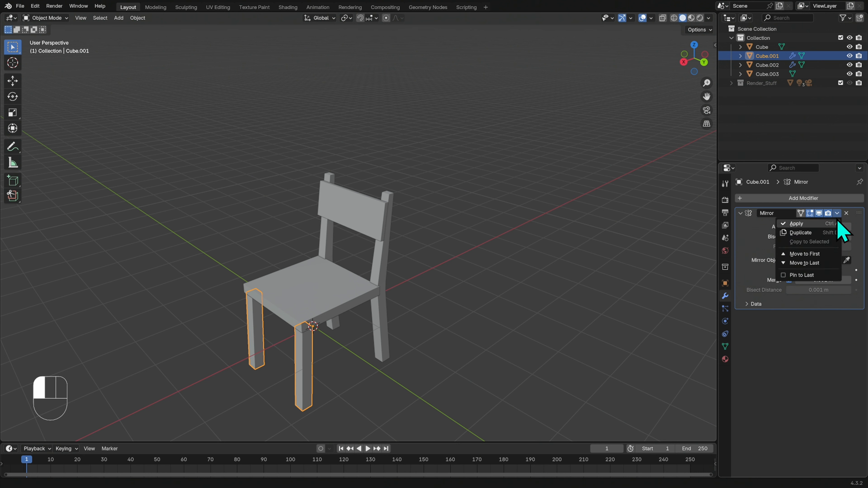
click(827, 224)
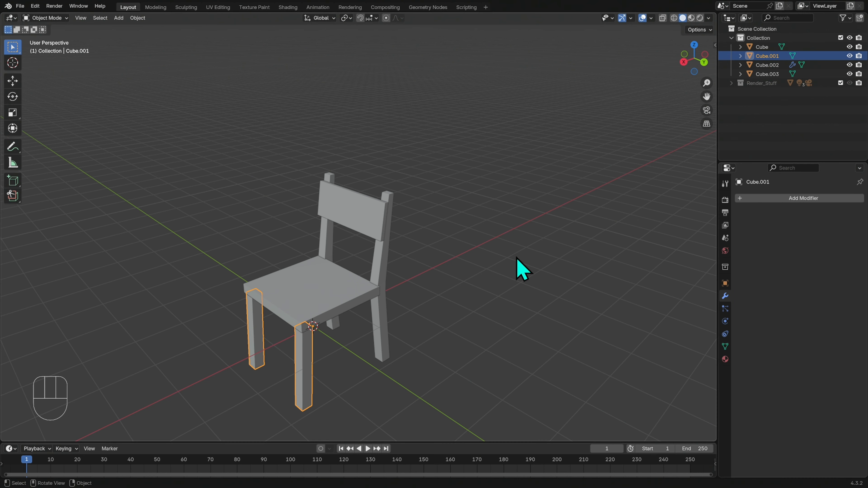
Convert the mirrored rear legs and backrest posts to real geometry with Visual Geometry to Mesh
click(386, 260)
key(ctrl+a)
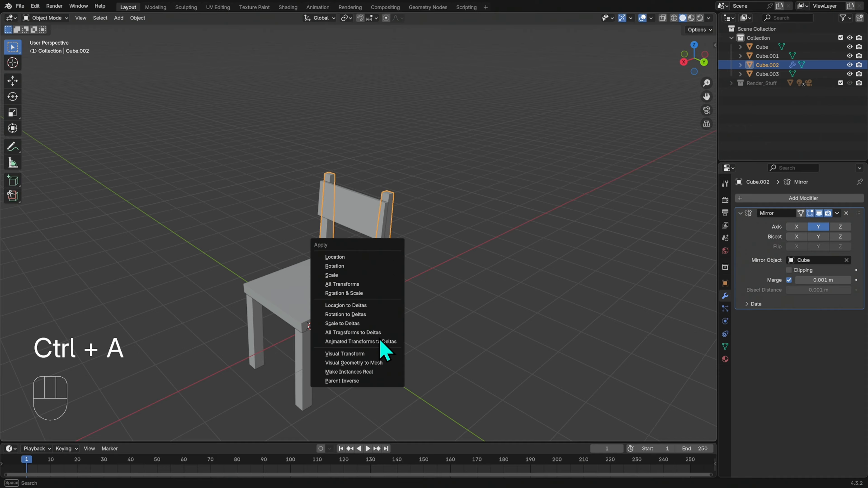
click(389, 363)
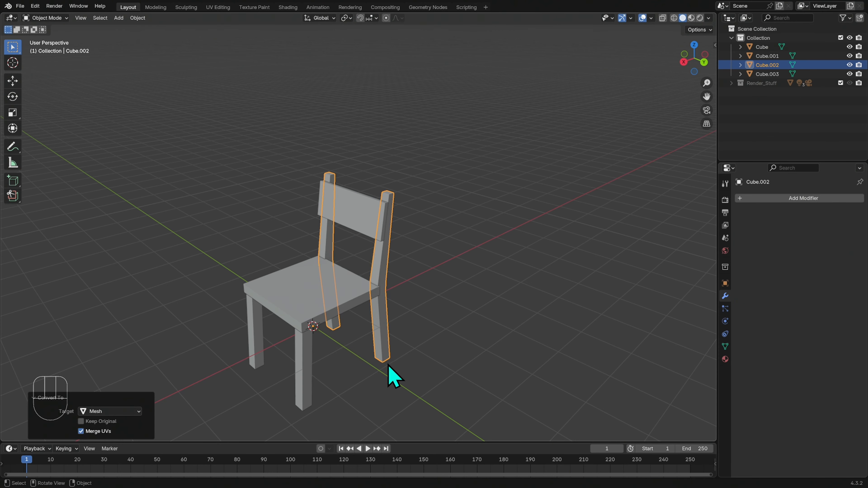
Join the backrest panel and seat slab into the rear leg object, and clear the selection
click(430, 311)
click(383, 287)
click(349, 306)
click(365, 230)
click(337, 304)
click(380, 309)
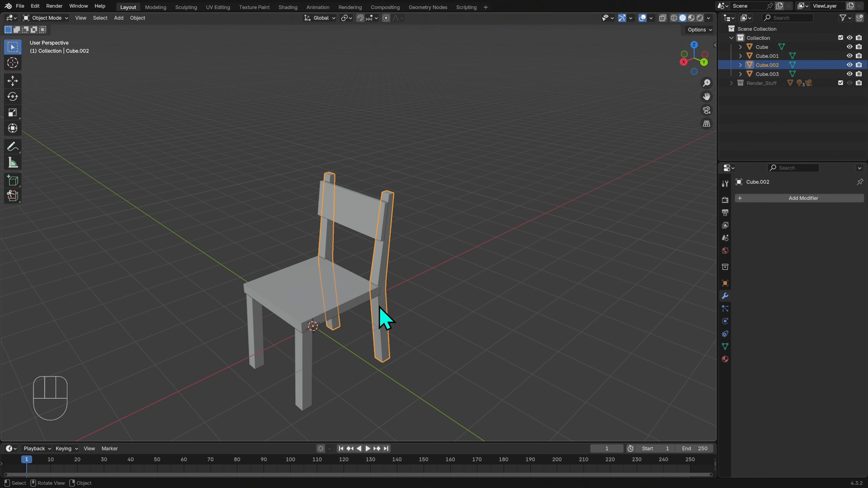
shift+click(364, 222)
shift+click(346, 295)
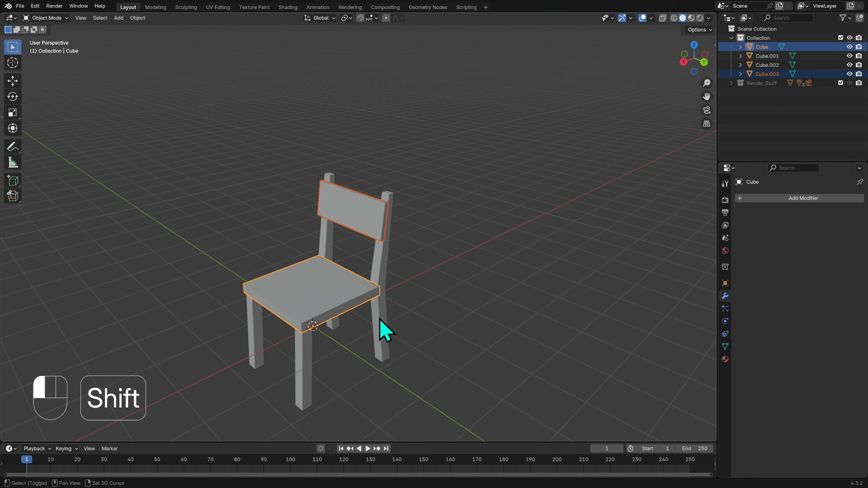
shift+click(380, 326)
key(ctrl+j)
click(452, 307)
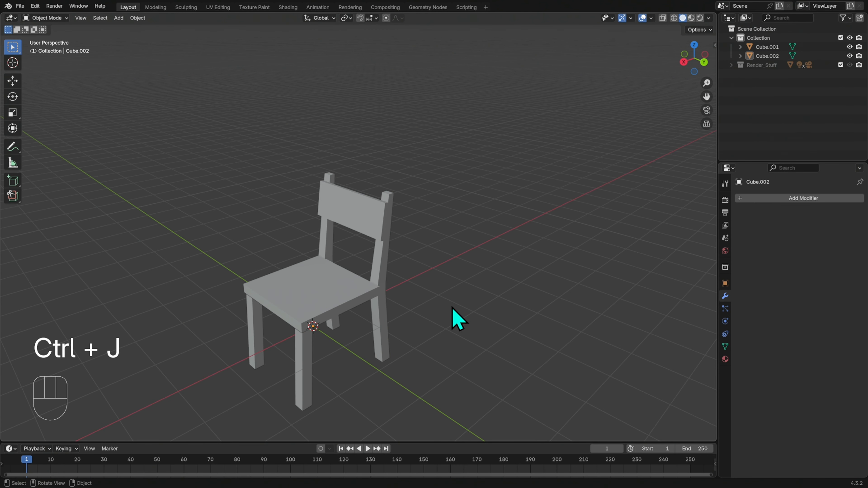
Join the front legs into the rest of the chair, keeping Cube.002 as the active object, and select the whole chair
click(384, 327)
mouse_move(383, 328)
middle_down()
mouse_move(451, 329)
mouse_move(393, 342)
middle_up()
click(328, 357)
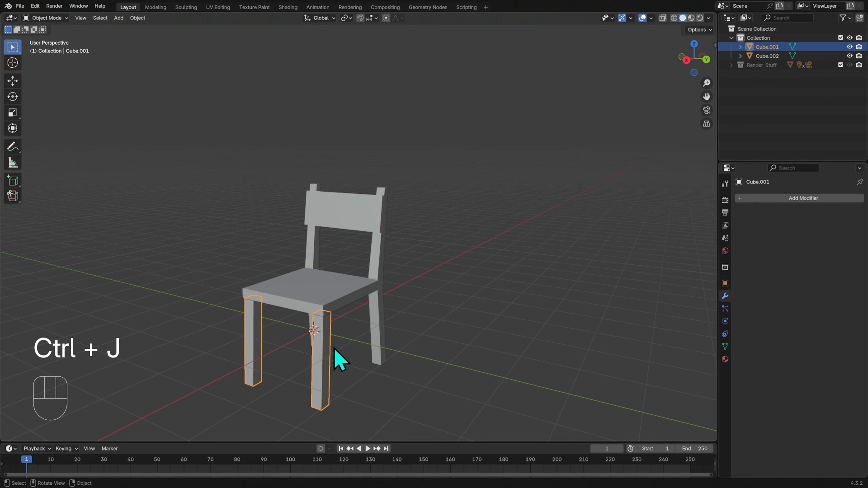
shift+click(353, 299)
mouse_move(457, 329)
middle_down()
mouse_move(430, 335)
mouse_move(459, 323)
middle_up()
key(ctrl+j)
click(402, 328)
click(367, 304)
middle_drag(368, 304, 402, 320)
middle_drag(401, 321, 483, 266)
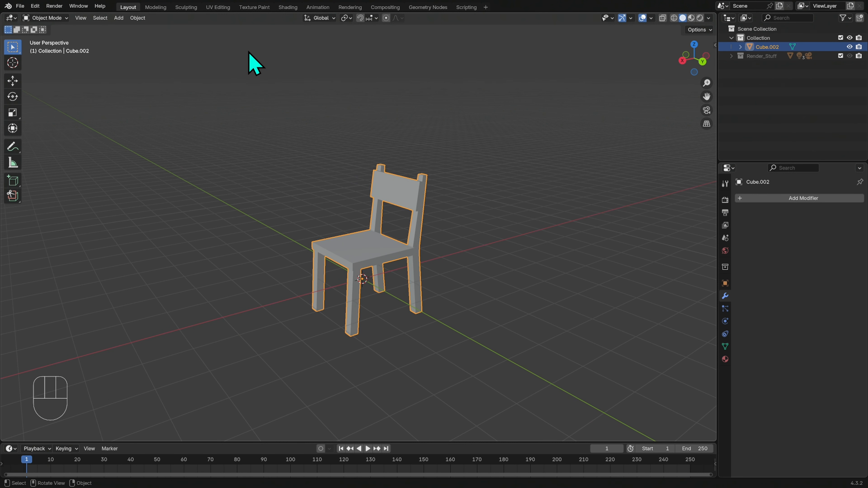
Switch to the UV Editing workspace and widen the UV editor to show the whole SC_Pal_Texture.png palette
click(219, 7)
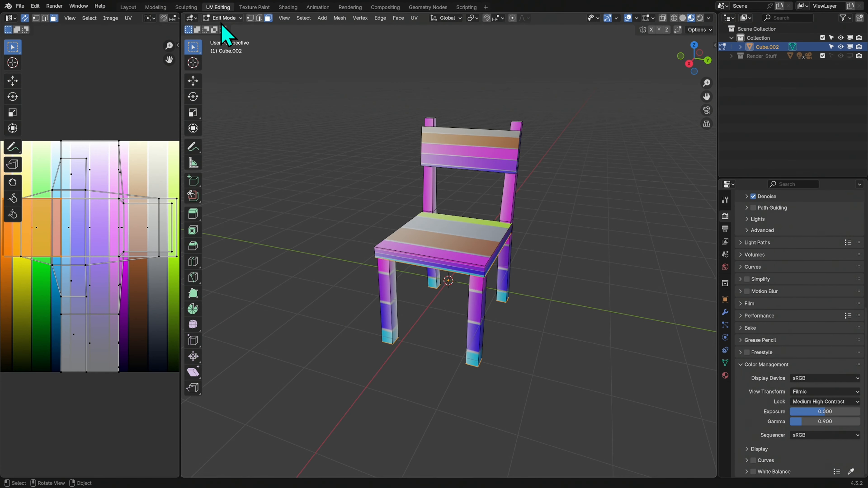
drag(179, 130, 310, 144)
middle_drag(488, 259, 595, 290)
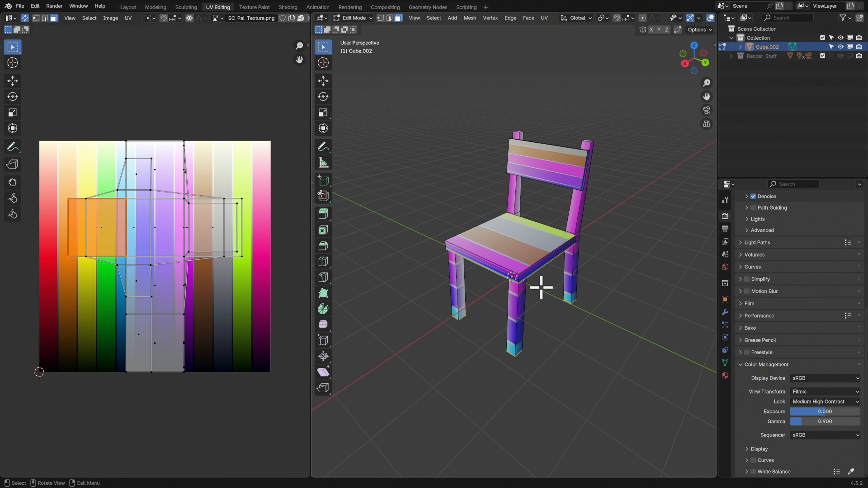
middle_drag(604, 269, 560, 273)
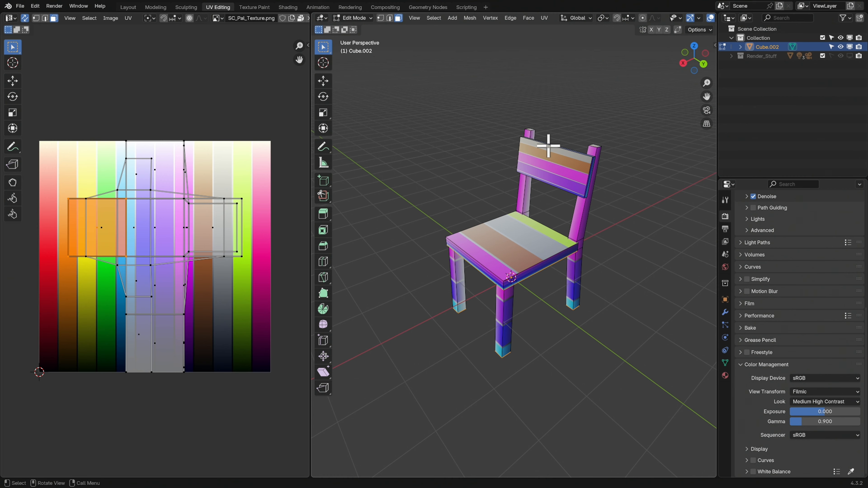
Unwrap all of the chair's faces with Project from View in back orthographic view
key(a)
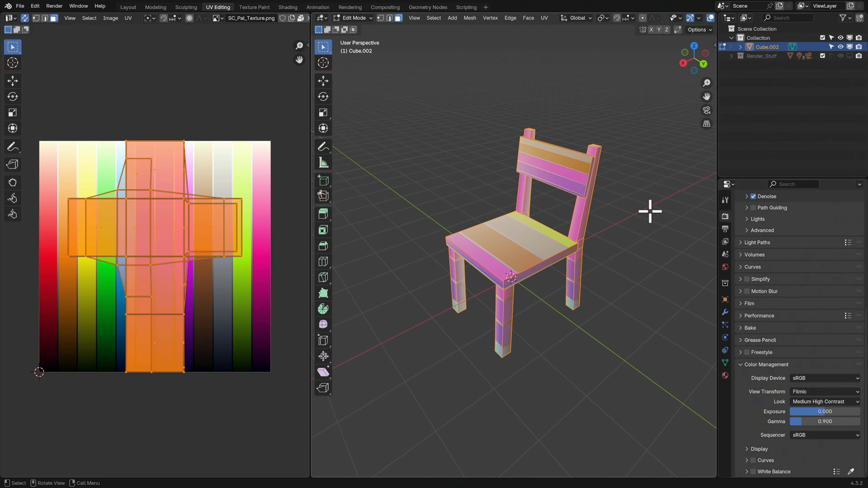
click(702, 67)
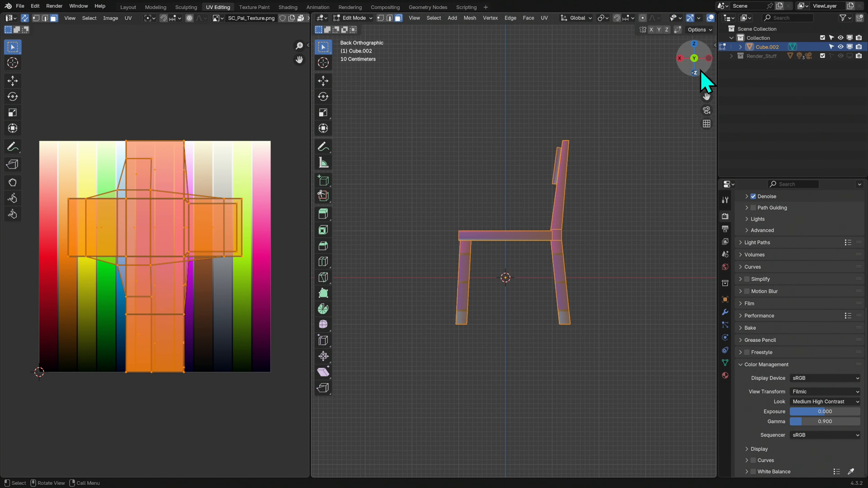
click(544, 18)
click(608, 41)
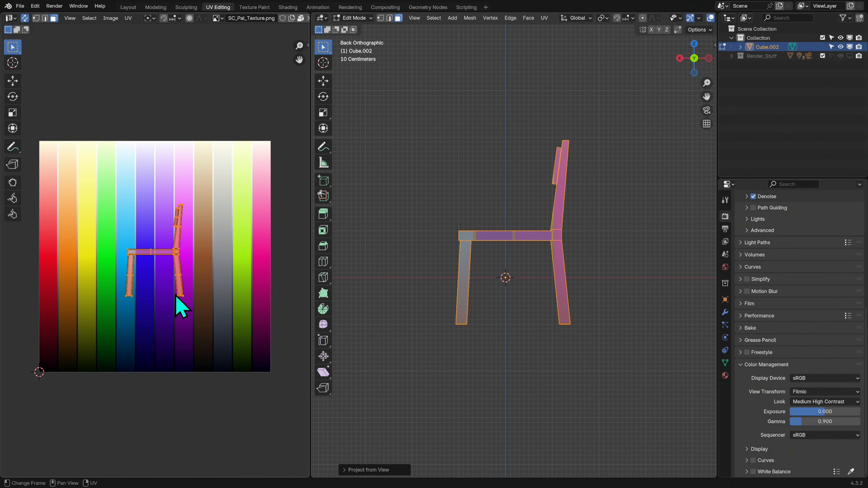
middle_drag(517, 273, 572, 287)
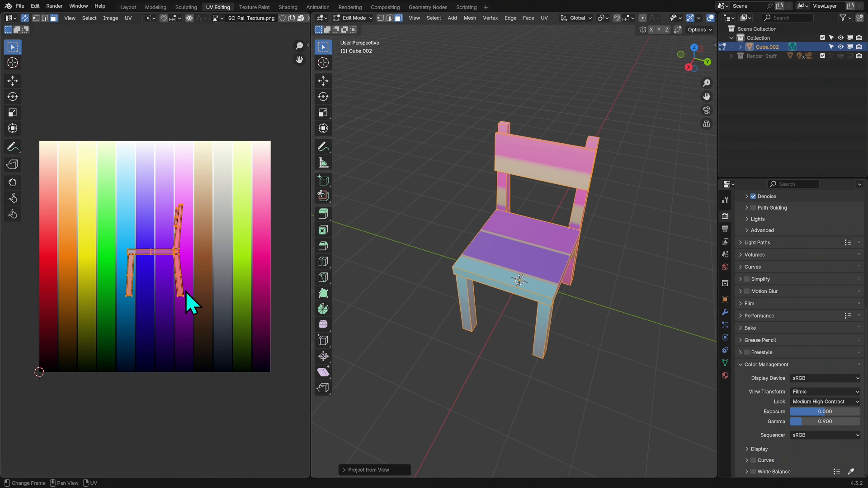
Scale all of the chair's UVs down to about 0.2 and move them onto the brown palette column
middle_drag(583, 290, 634, 269)
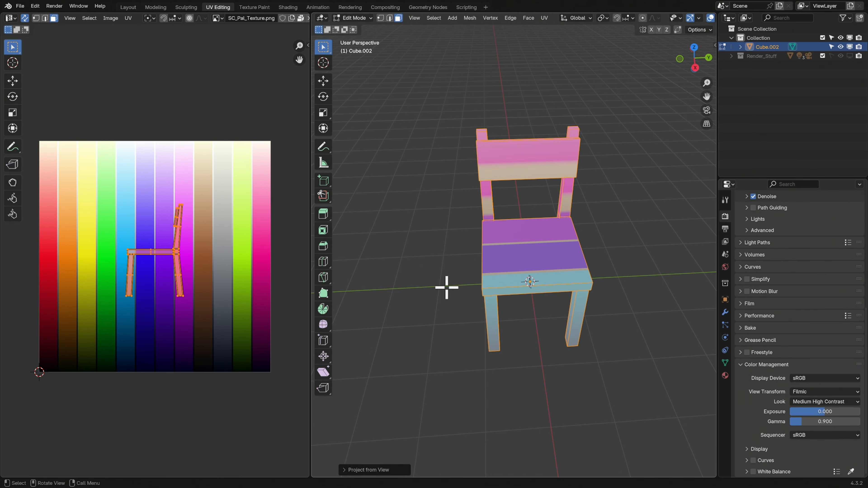
middle_drag(619, 295, 556, 288)
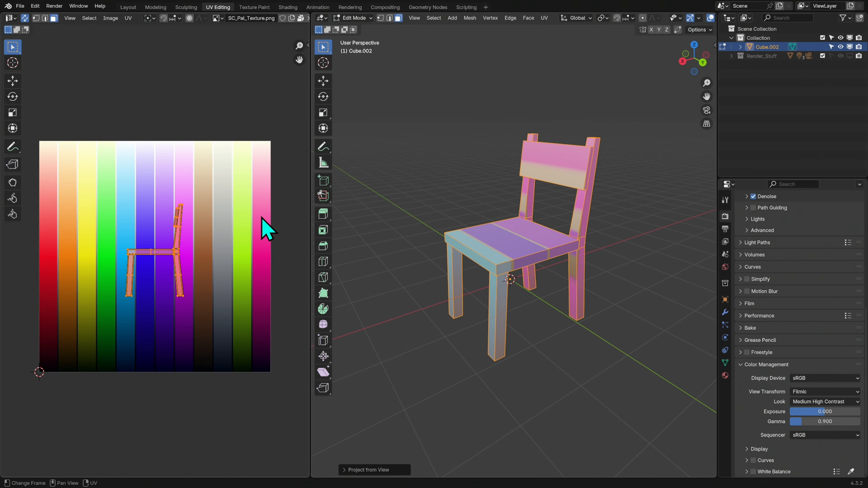
key(s)
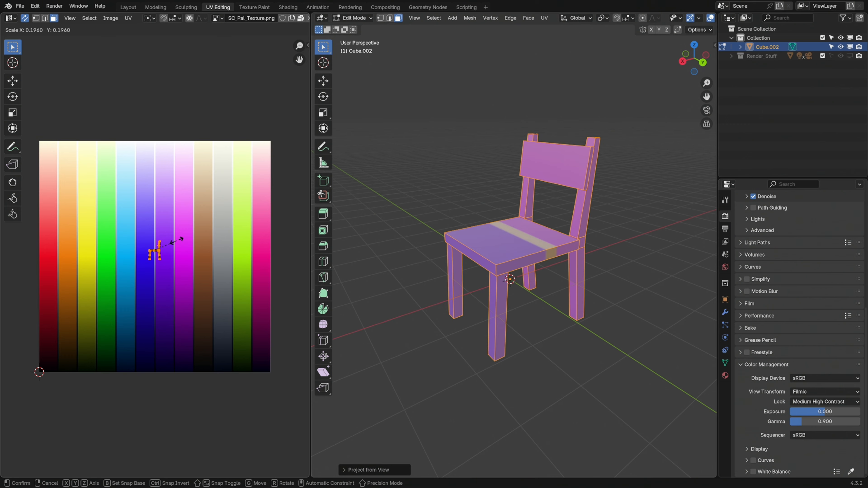
click(171, 245)
key(g)
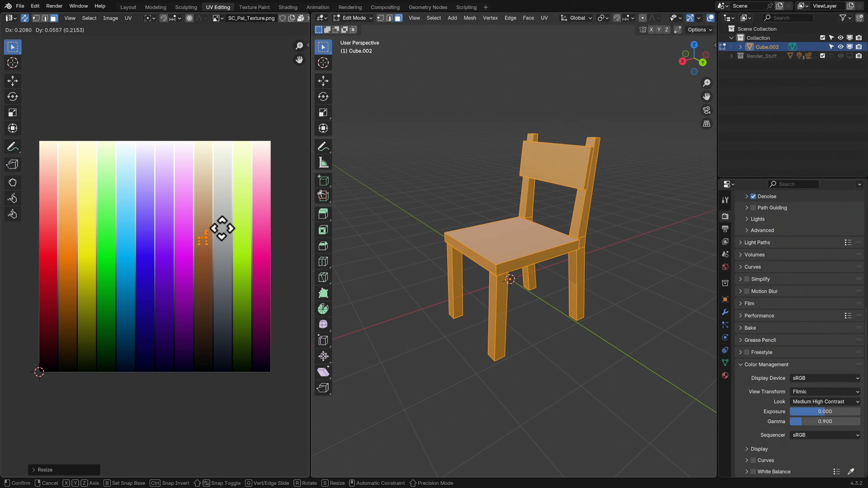
click(223, 239)
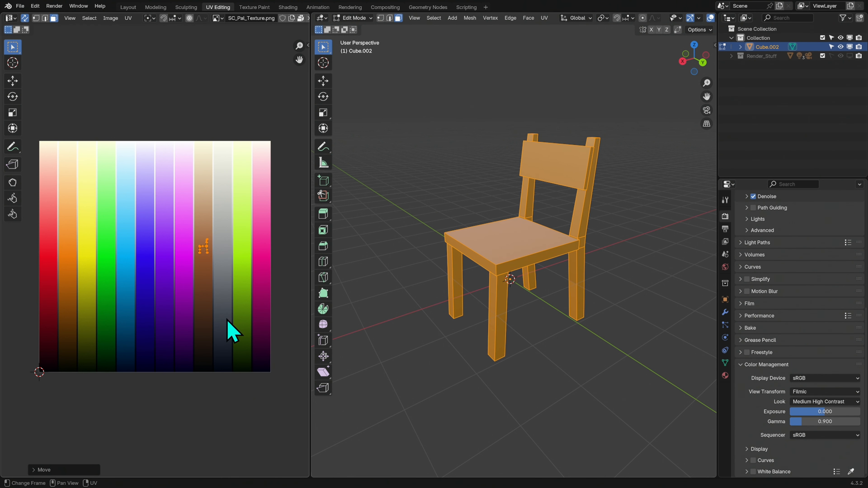
key(Tab)
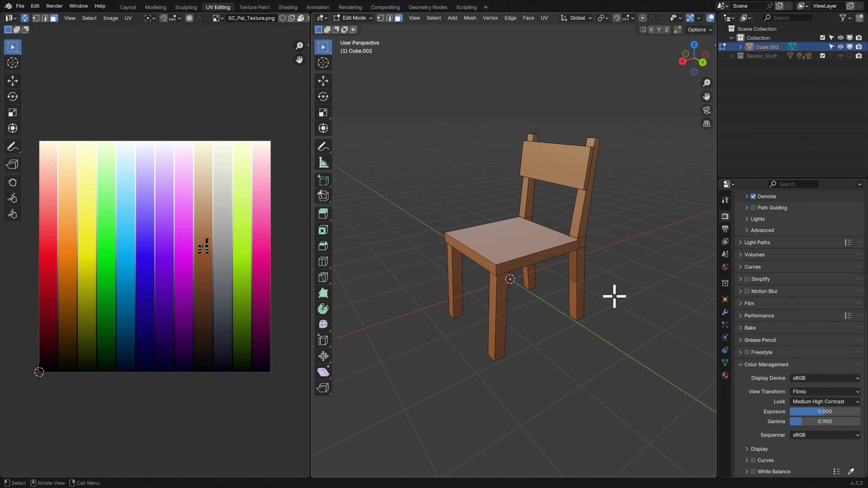
middle_drag(620, 310, 584, 284)
key(Tab)
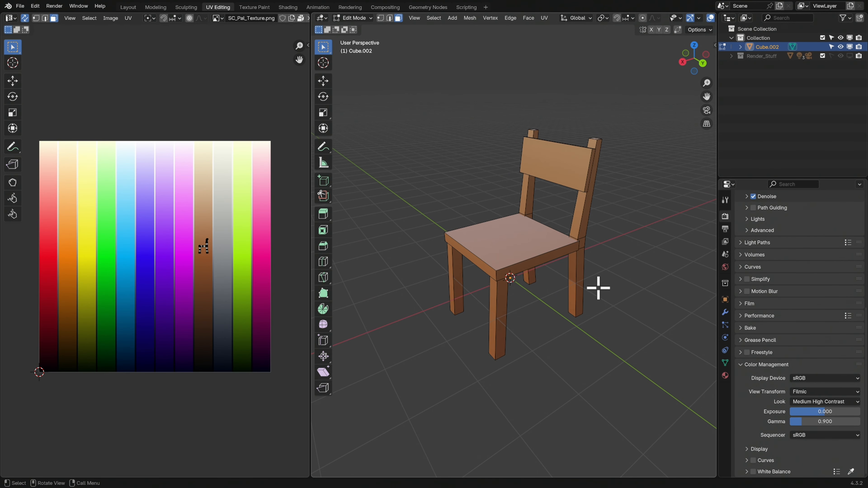
Stretch all of the chair's UVs along Y by about 6.7 within the brown column and check the gradient
scroll(238, 256, up, 2)
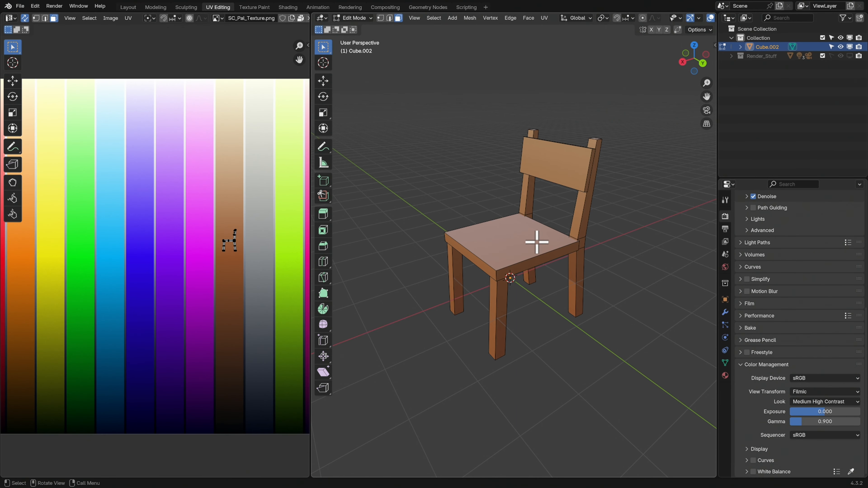
key(a)
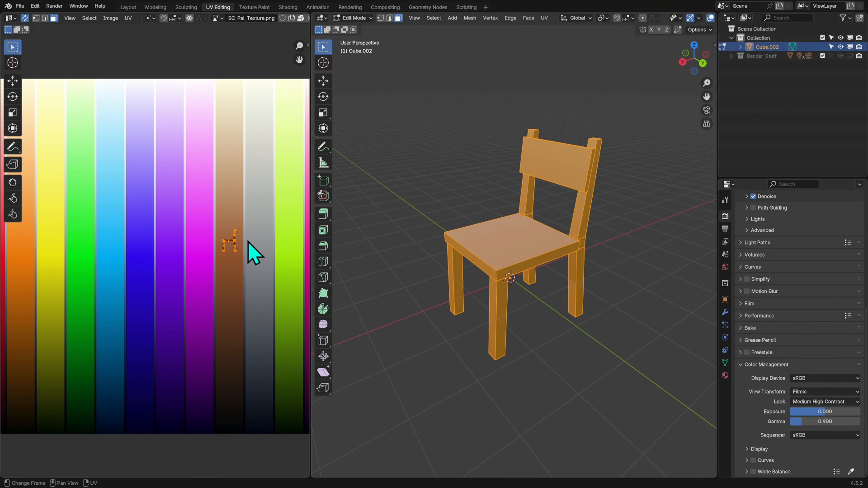
key(s)
key(y)
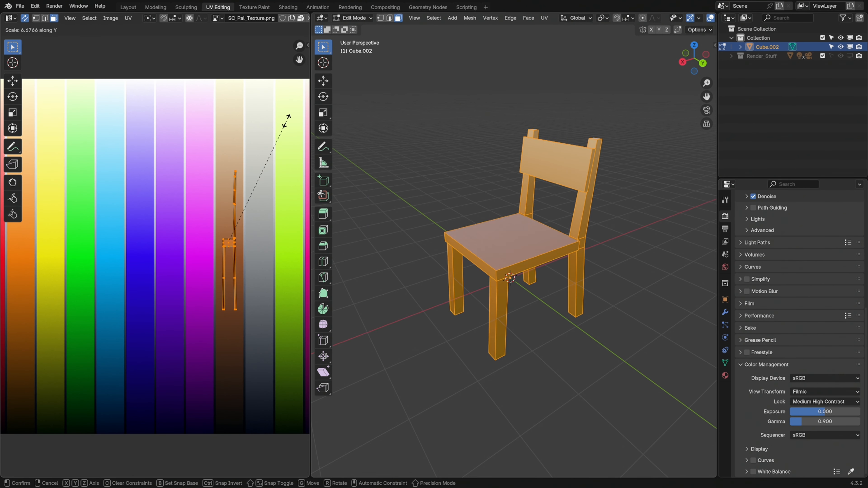
click(287, 119)
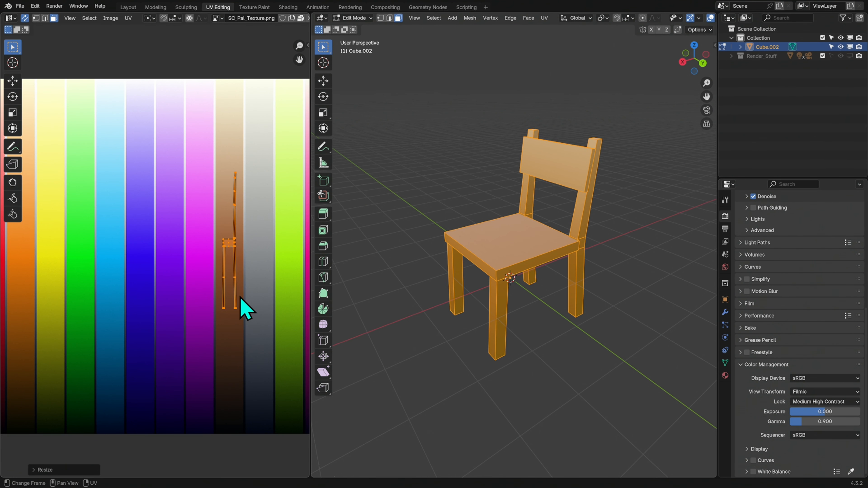
key(Tab)
click(595, 355)
middle_drag(595, 354, 580, 284)
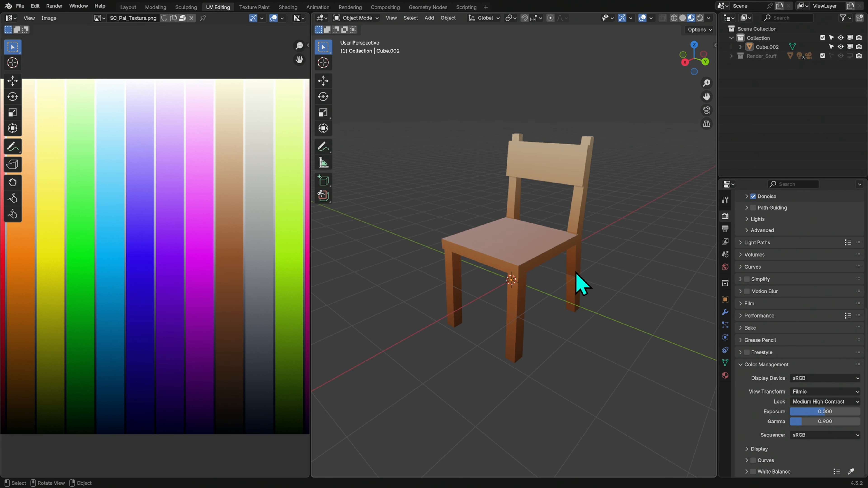
Compress the chair's UVs along Y and move them down into the darker part of the brown column
click(543, 263)
key(Tab)
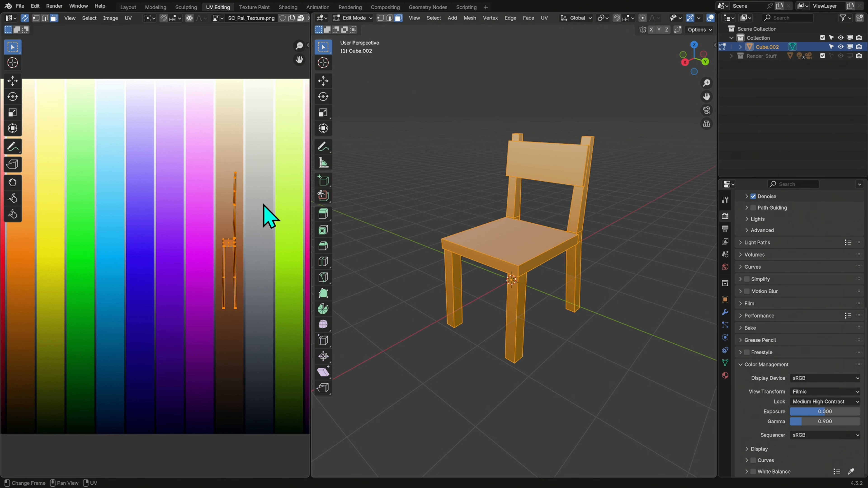
key(s)
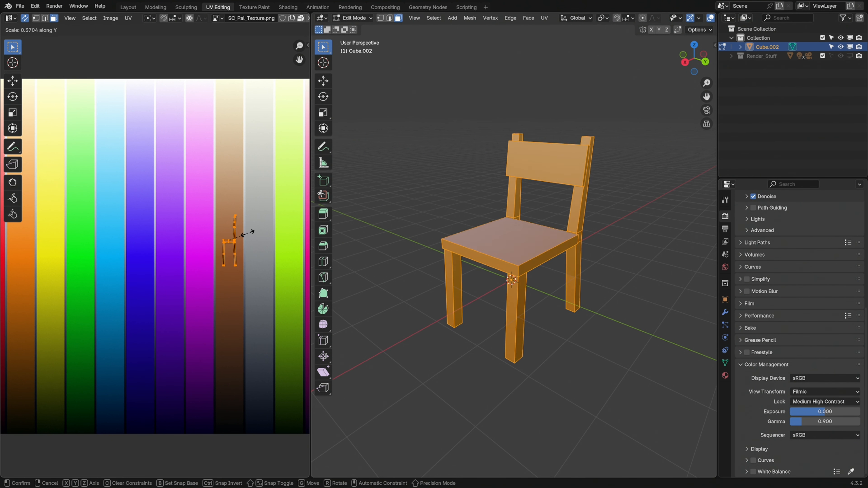
click(252, 231)
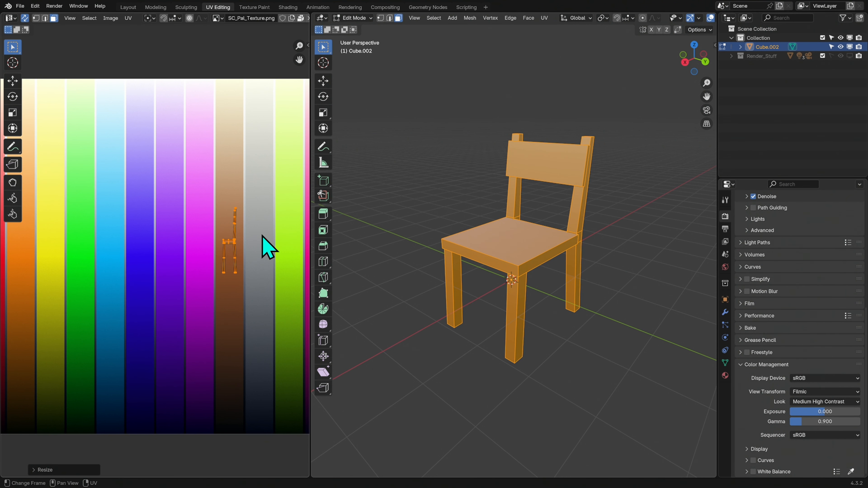
key(g)
key(y)
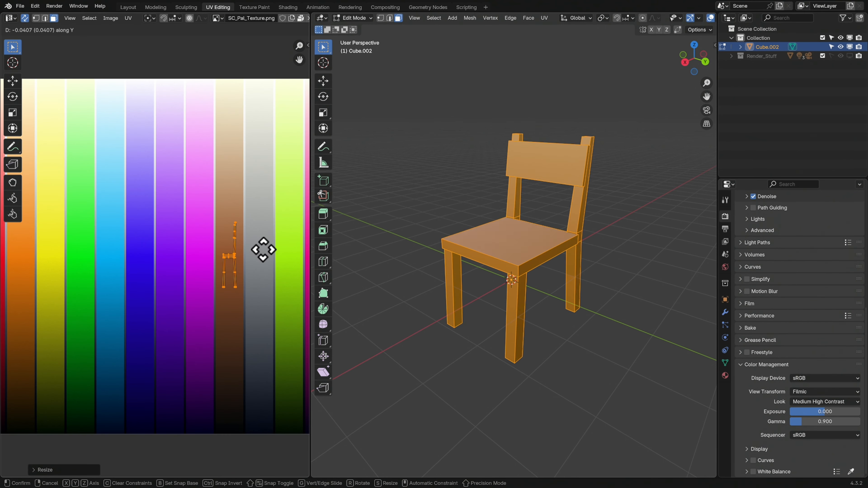
click(261, 262)
key(Tab)
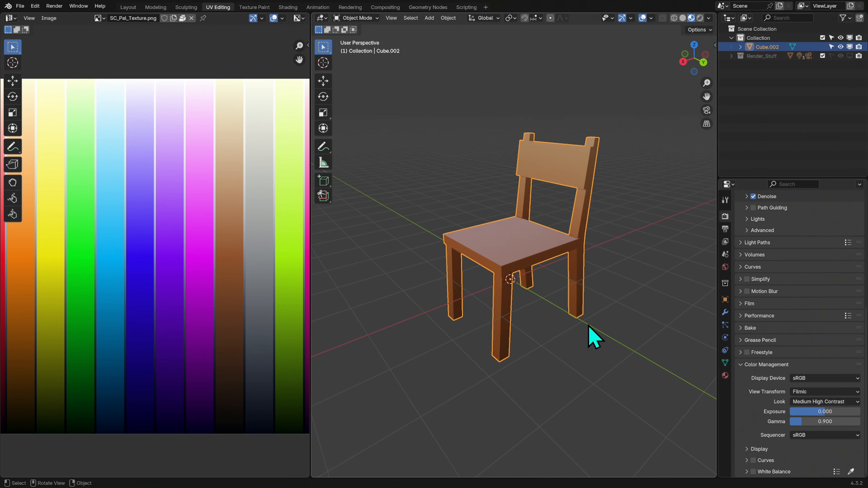
click(614, 327)
middle_drag(614, 327, 556, 275)
Add a Bevel modifier to the chair
click(548, 261)
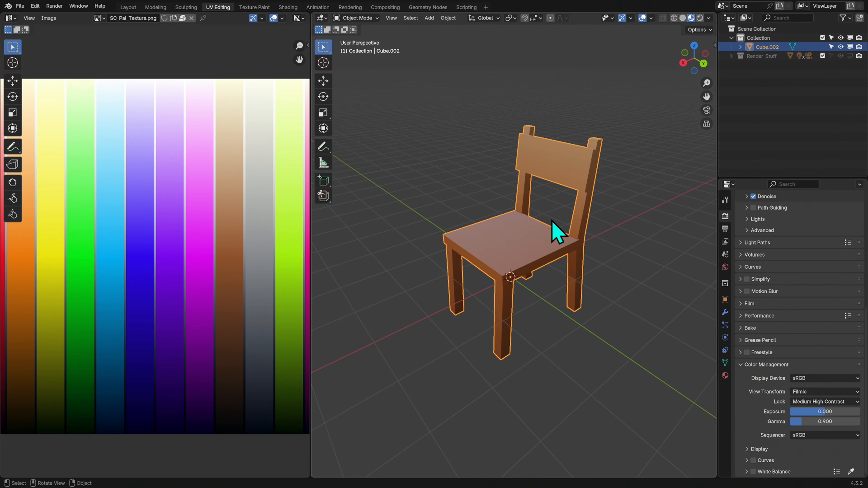
click(725, 312)
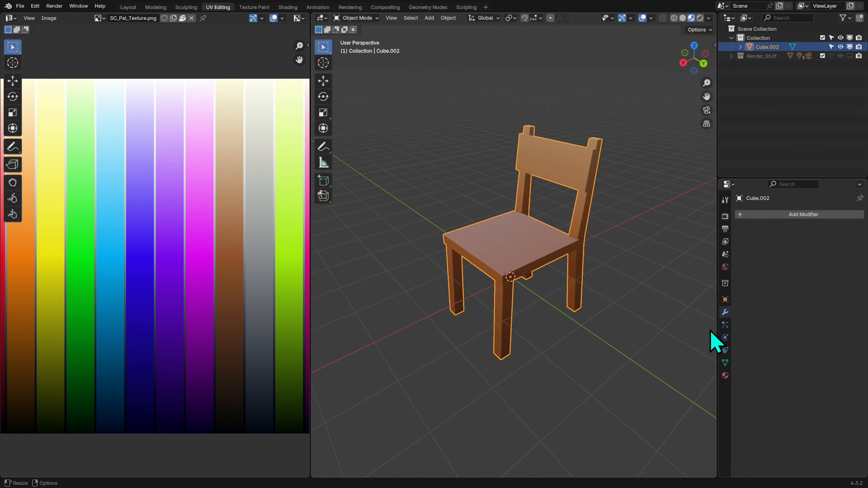
click(744, 216)
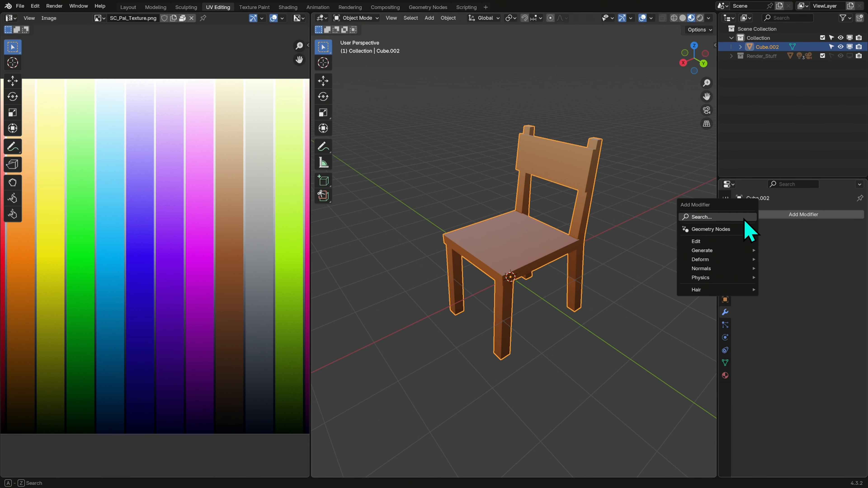
click(724, 218)
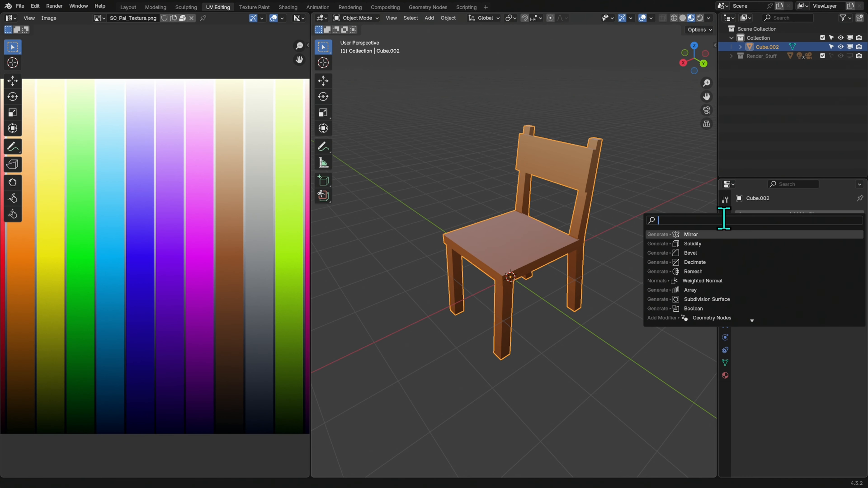
click(713, 253)
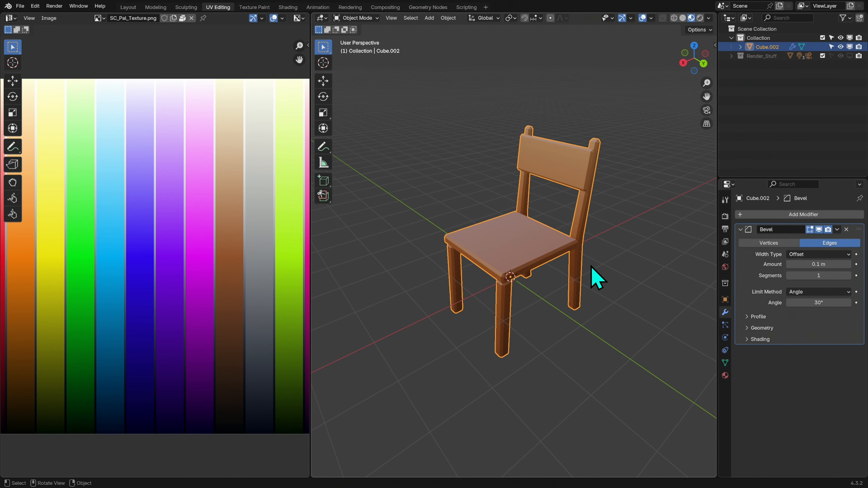
Set the chair's bevel amount to 0.01 m with 2 segments and inspect the edges
ctrl+middle_drag(577, 270, 693, 219)
middle_drag(630, 263, 562, 279)
click(817, 264)
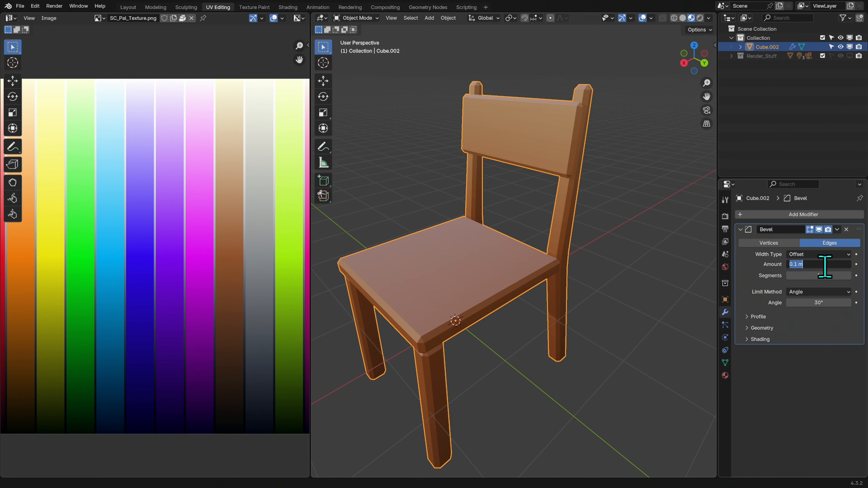
key(Return)
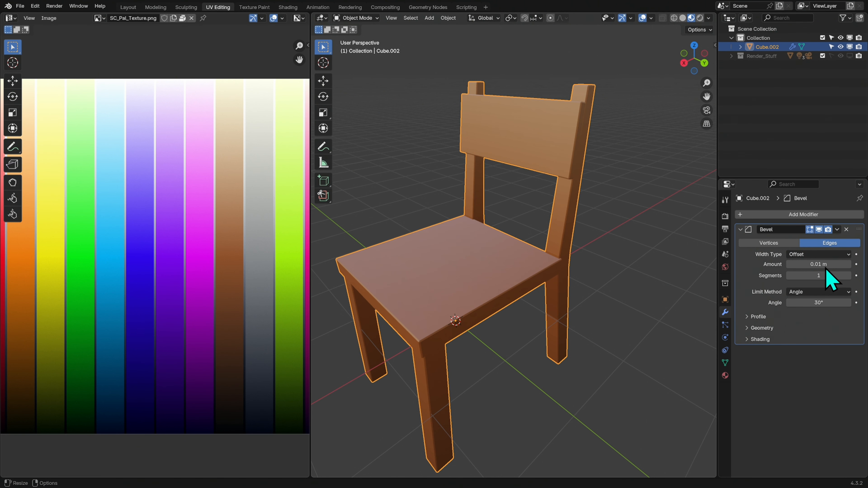
click(848, 275)
click(612, 321)
middle_drag(549, 331, 556, 313)
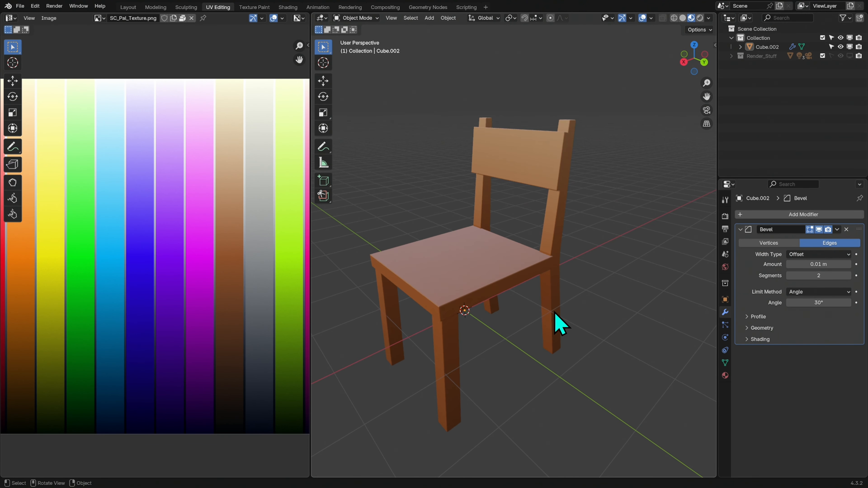
Set the chair's bevel to 1 segment, try an amount of 0.06 m, and settle on 0.03 m
click(555, 313)
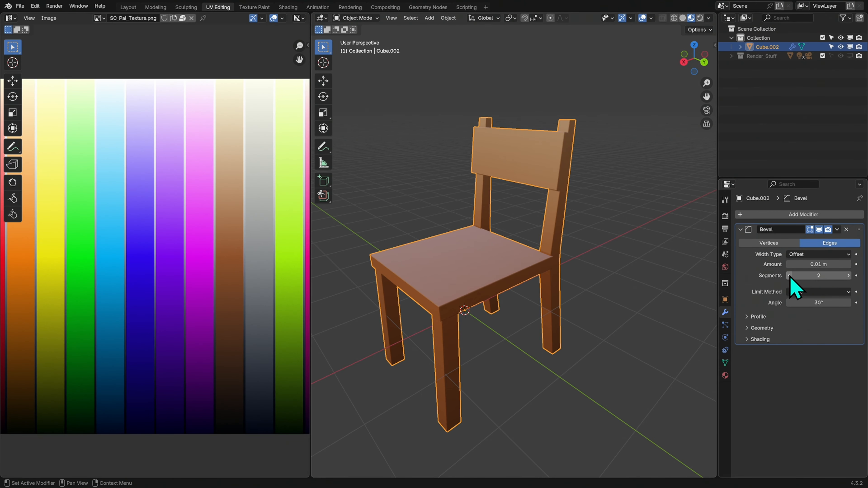
drag(789, 265, 846, 268)
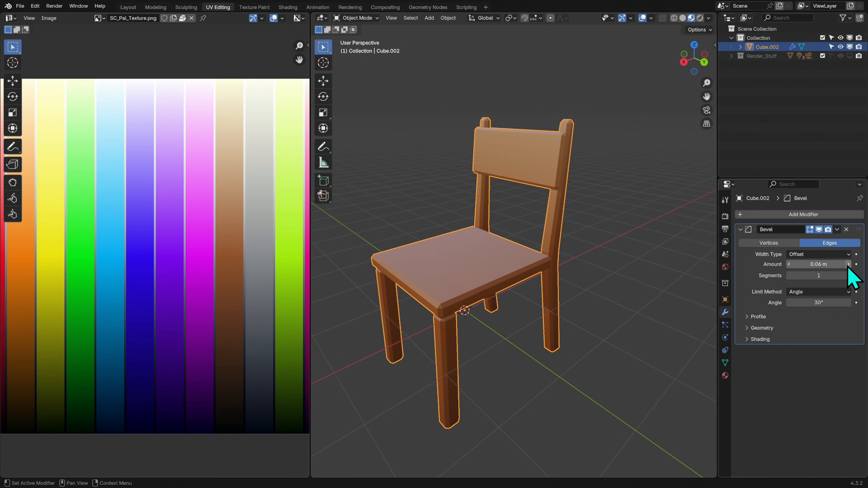
click(600, 314)
mouse_move(601, 314)
middle_down()
mouse_move(607, 296)
mouse_move(559, 278)
mouse_move(648, 272)
mouse_move(653, 295)
mouse_move(634, 296)
mouse_move(643, 306)
mouse_move(549, 312)
mouse_move(548, 325)
mouse_move(612, 316)
middle_up()
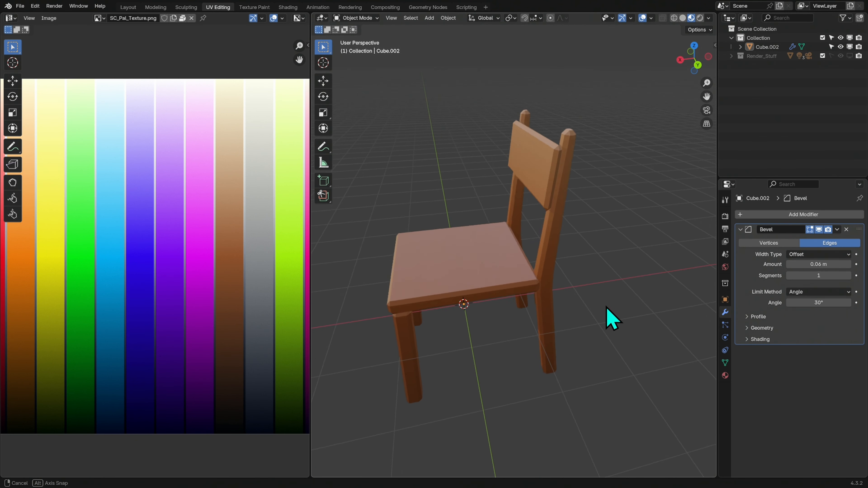
click(789, 265)
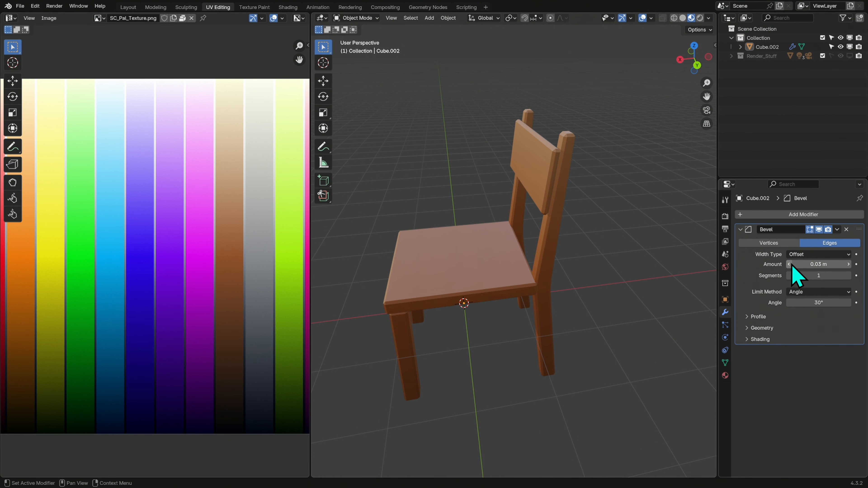
middle_drag(610, 297, 594, 288)
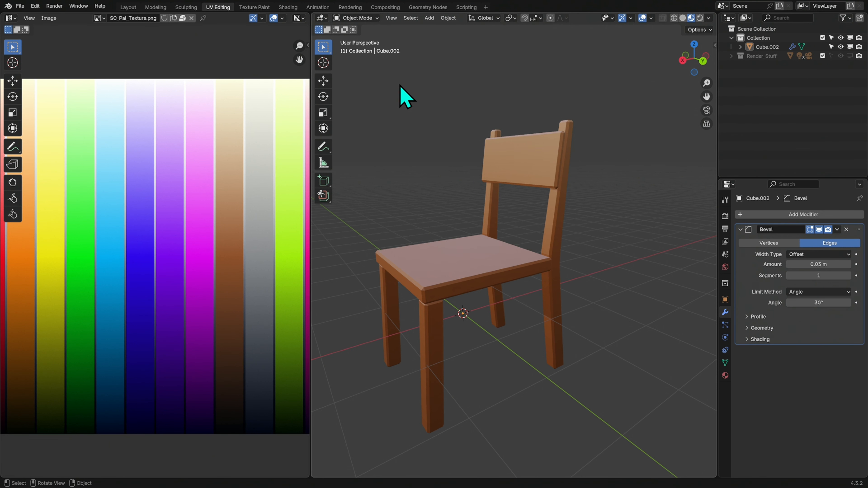
Switch to the Layout workspace, expose the outliner's viewport-disable toggles, and enable the Render_Stuff collection in viewports
click(128, 6)
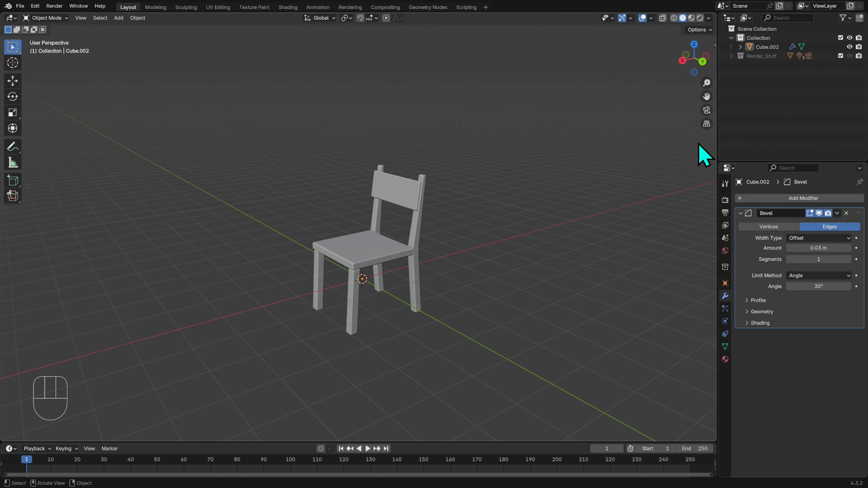
click(761, 56)
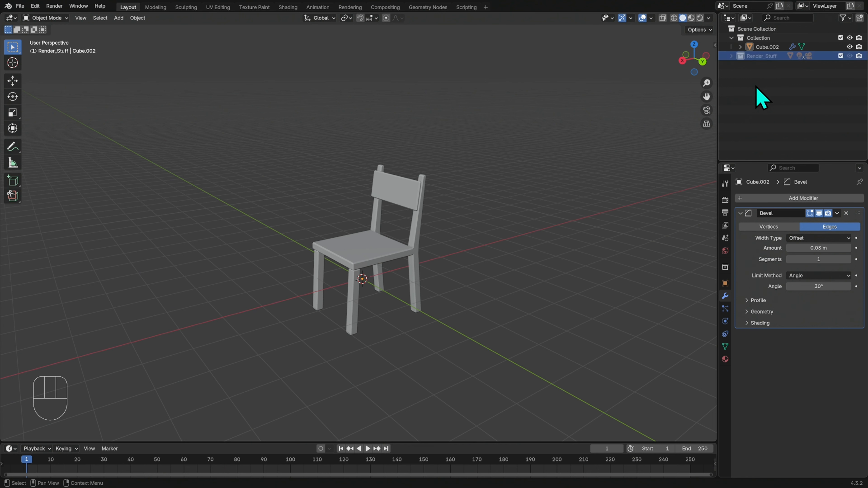
click(848, 19)
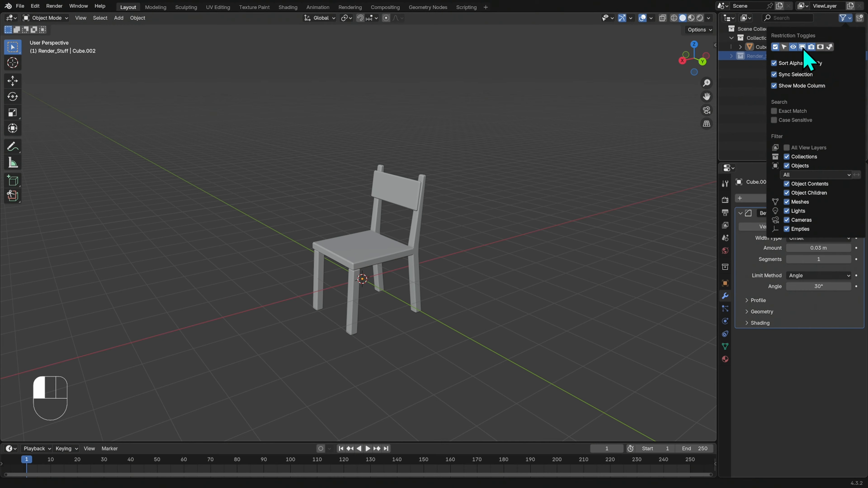
click(850, 56)
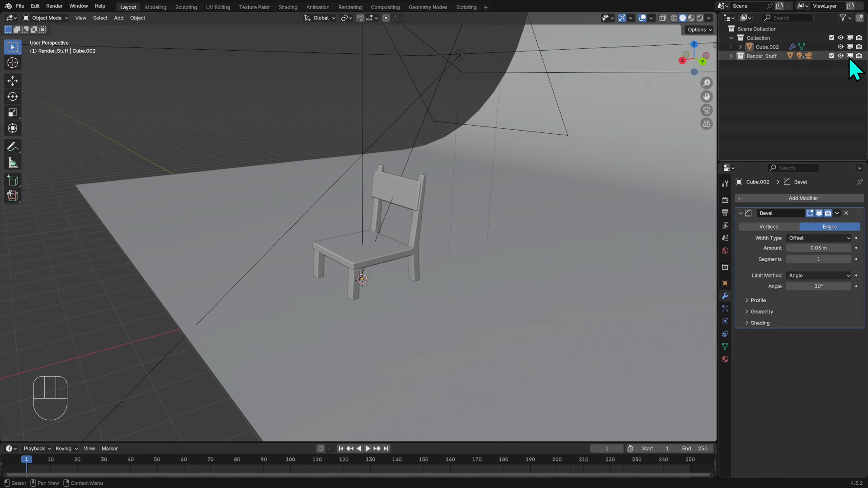
ctrl+middle_drag(614, 218, 529, 258)
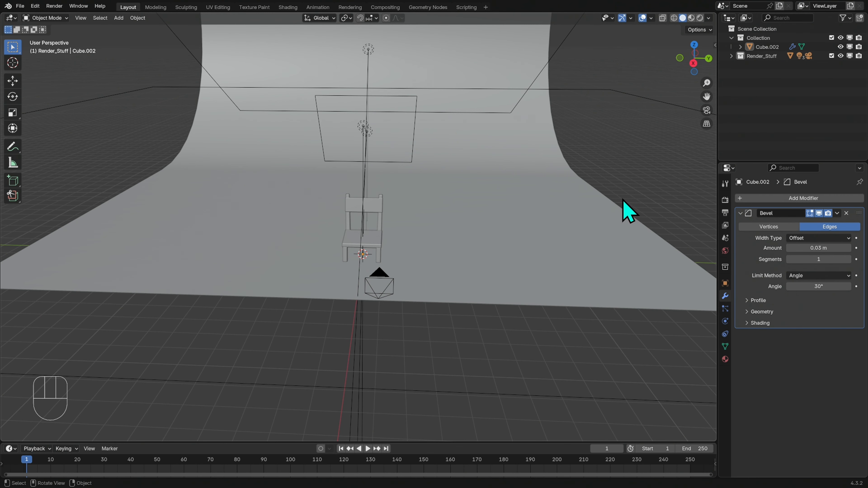
Look through the scene camera, scale the chair down to about 0.534, and raise it about 0.5 m along Z
click(706, 110)
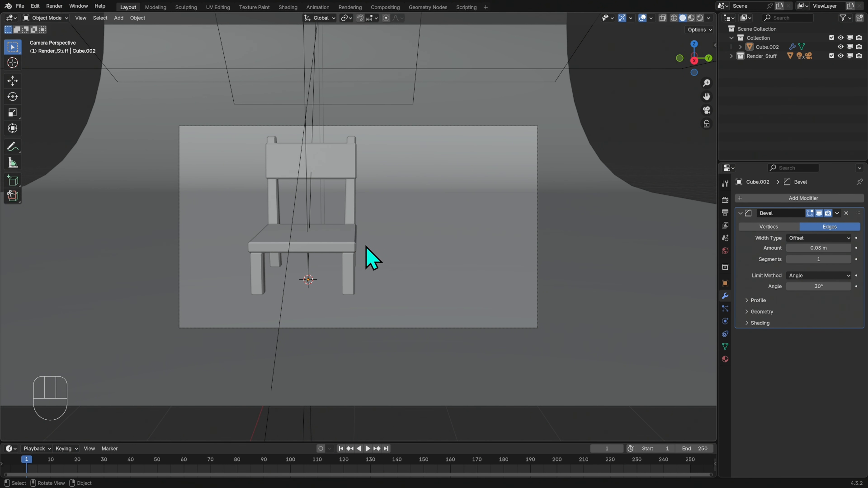
click(354, 262)
key(s)
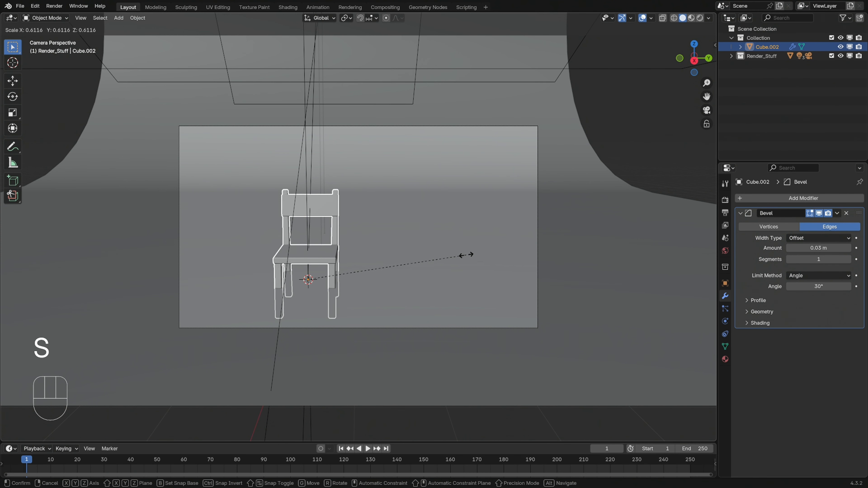
click(450, 256)
key(g)
key(z)
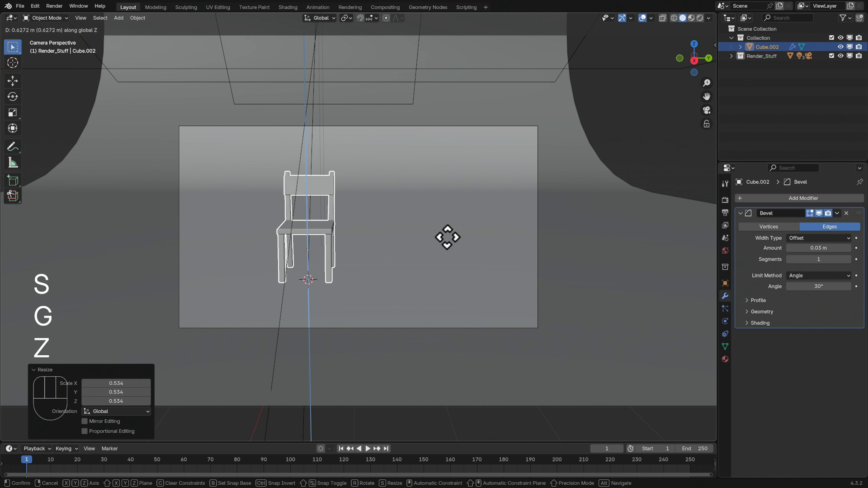
click(448, 243)
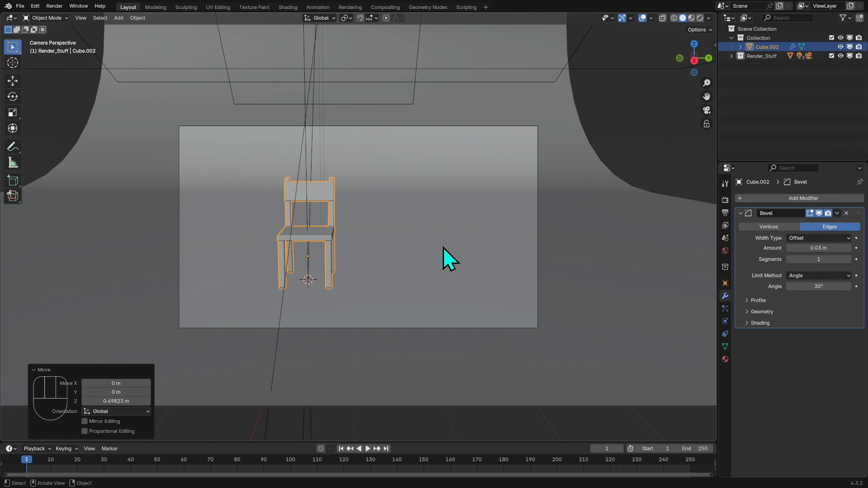
Rotate the chair about -24.3° around the global Z axis
key(r)
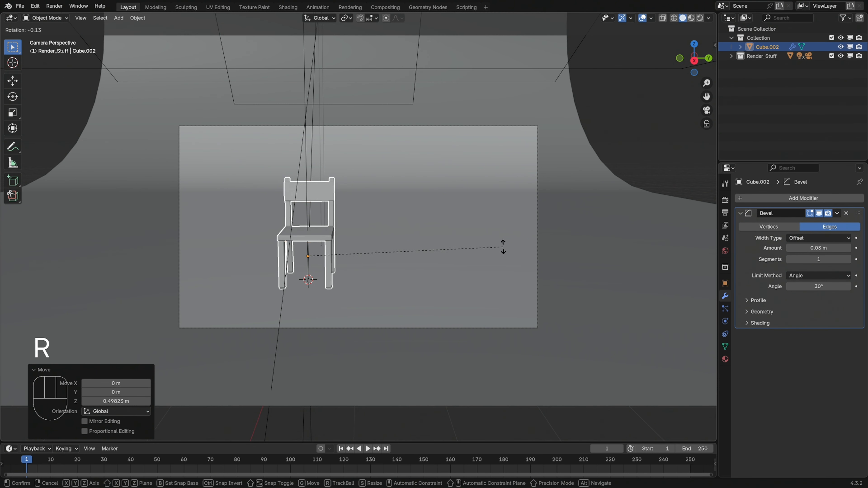
key(z)
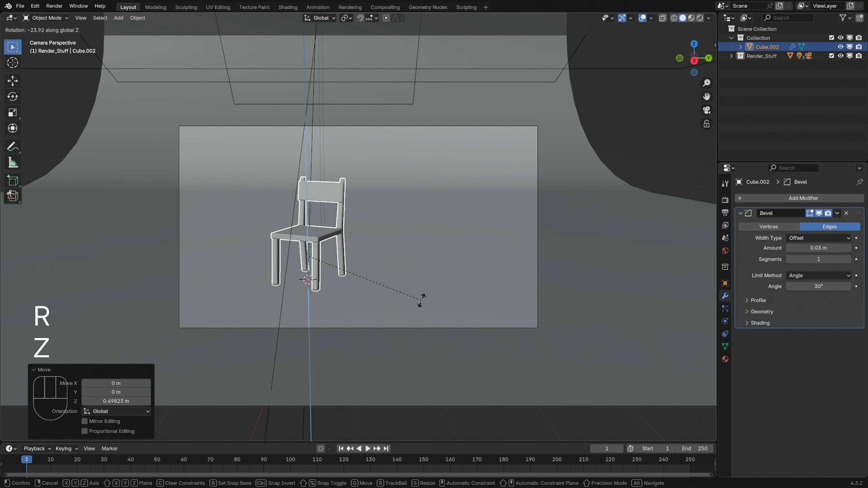
click(422, 301)
Scale the chair up by about 1.145 and raise it about 0.096 m along Z to stand on the backdrop floor
key(s)
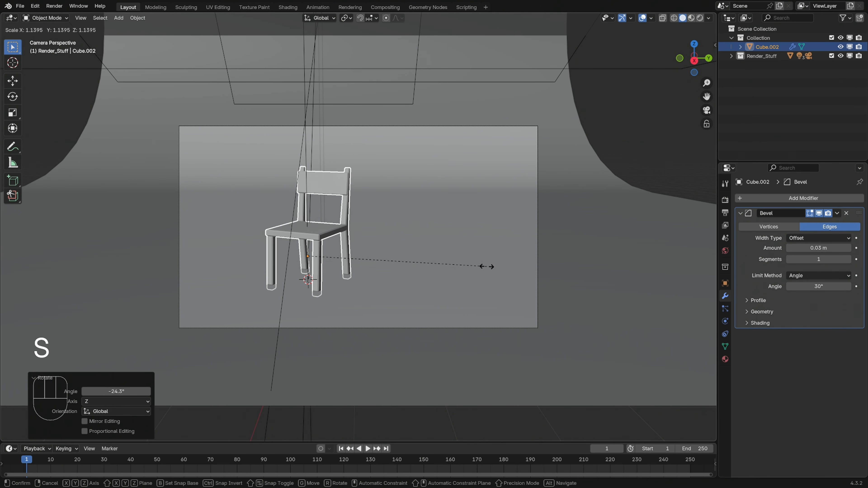
click(484, 267)
key(g)
key(z)
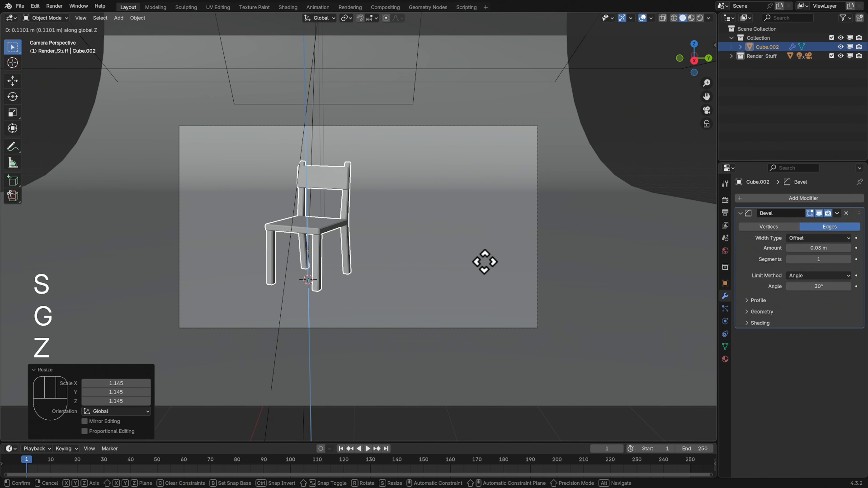
click(484, 263)
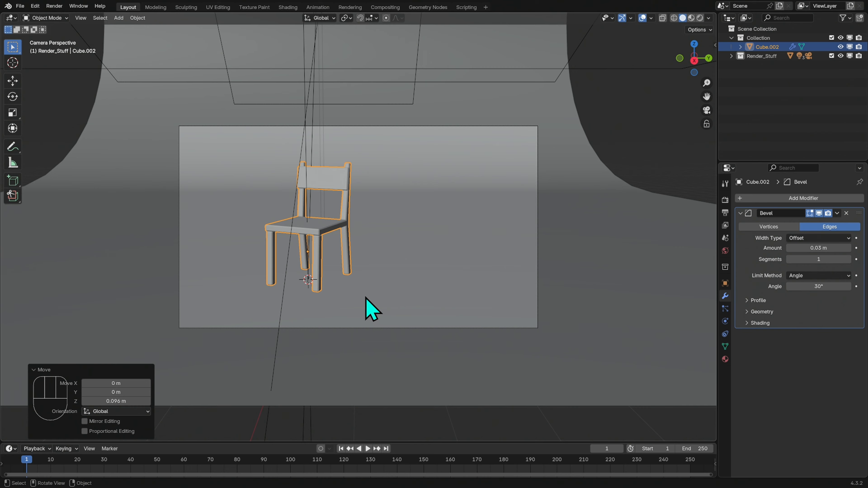
Turn the chair about 59.7° around the global Z axis so it faces the other way in the camera frame
key(r)
key(z)
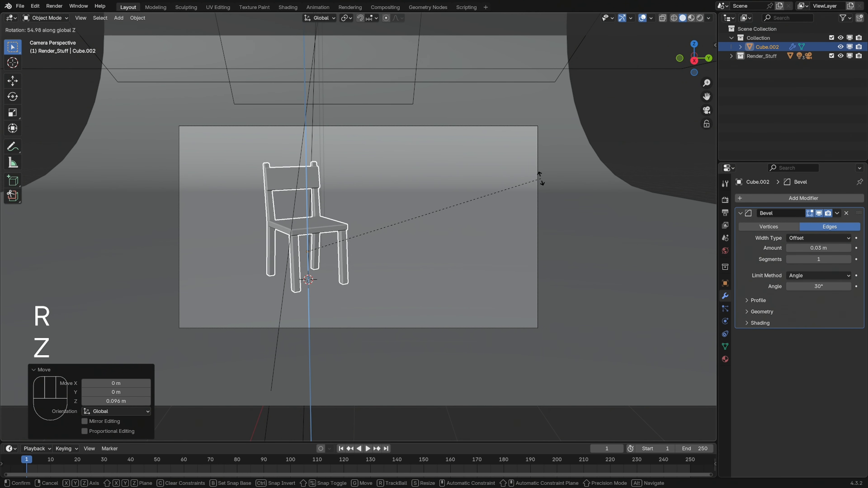
click(524, 165)
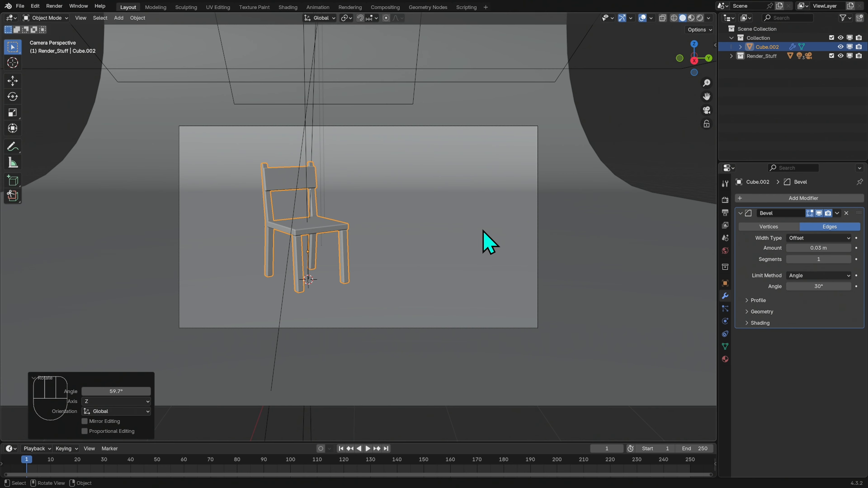
Try shifting the chair about -0.37 m along Y with its height locked, and undo the move
key(g)
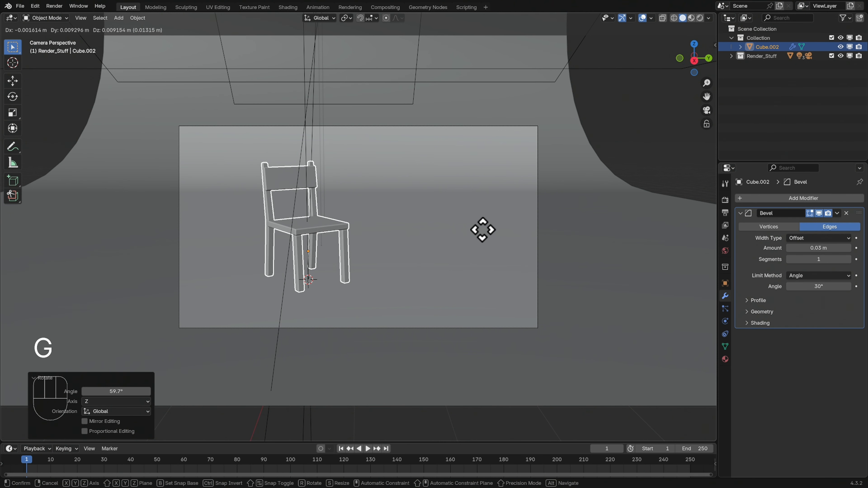
key(shift+z)
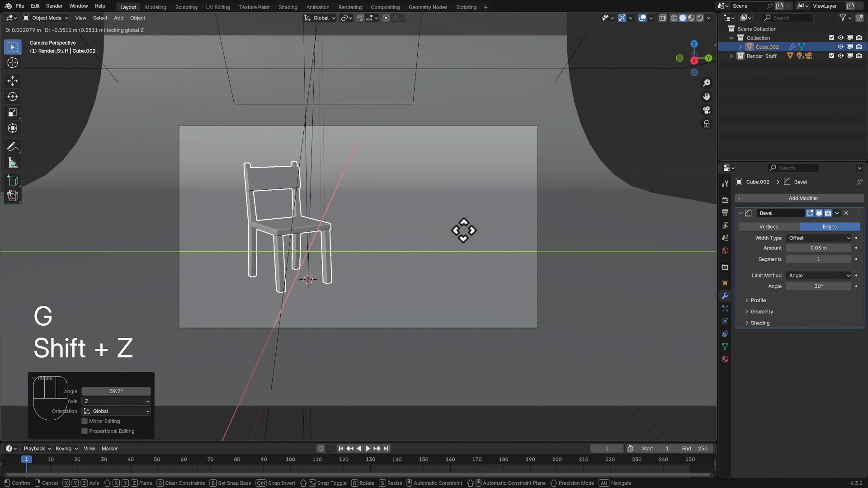
click(464, 232)
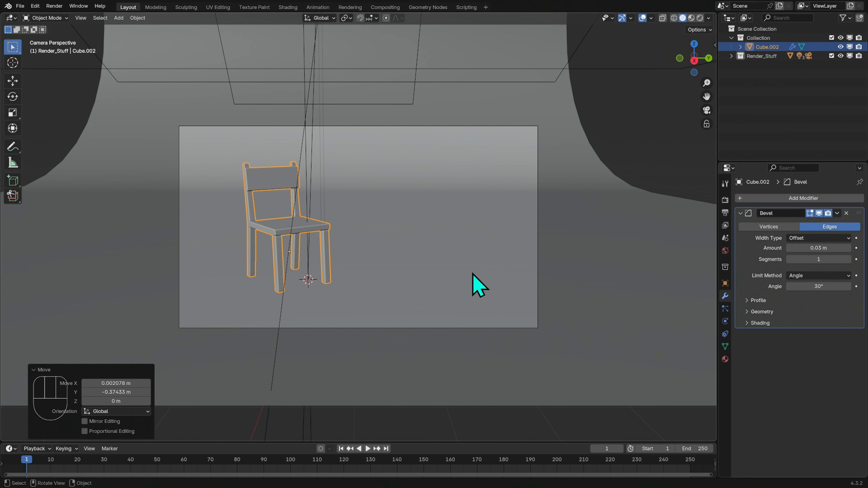
key(ctrl+z)
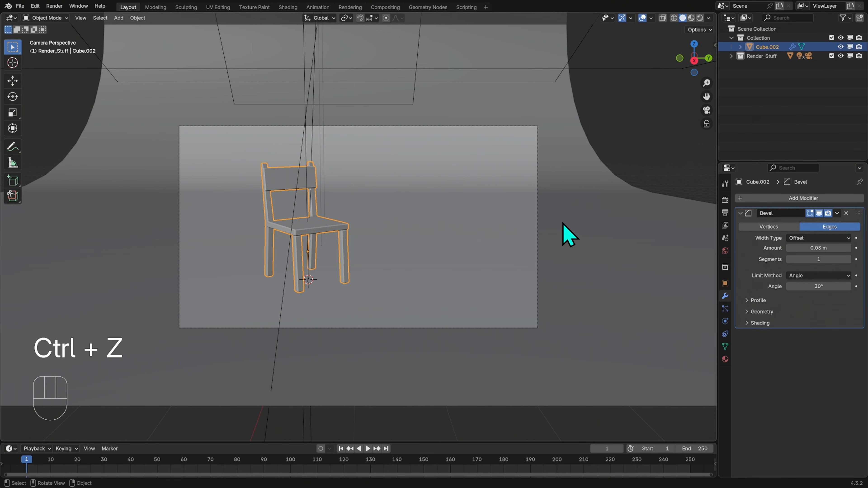
Show the viewport in Material Preview shading, render the camera view as an image, and place the render window over the viewport
click(691, 18)
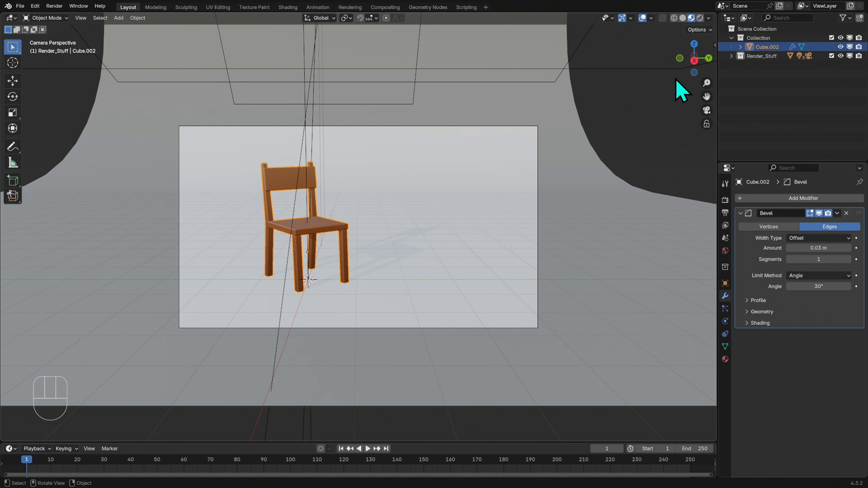
click(54, 6)
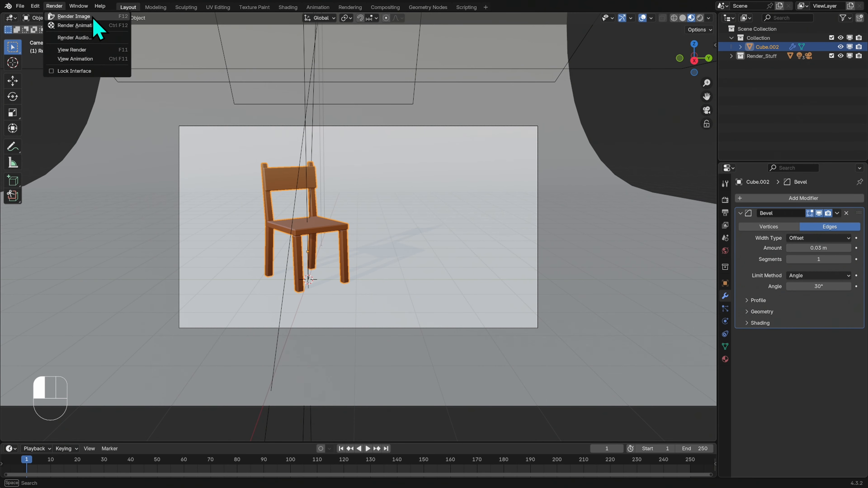
click(89, 17)
drag(339, 14, 461, 96)
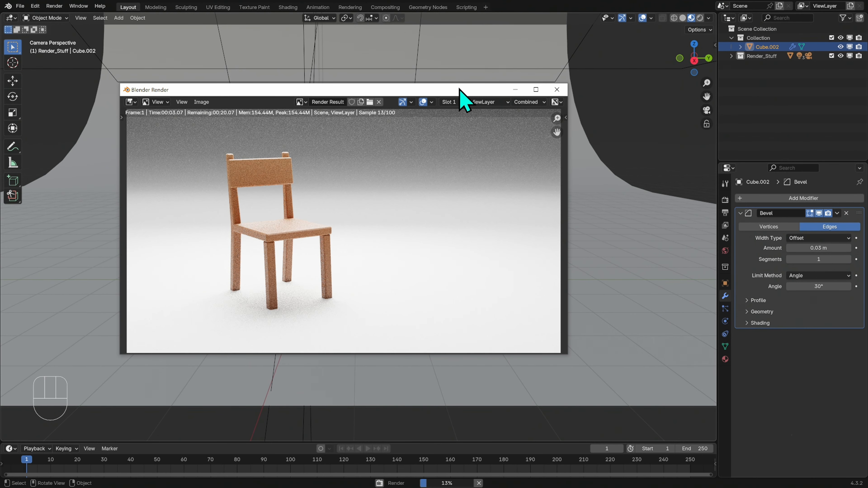